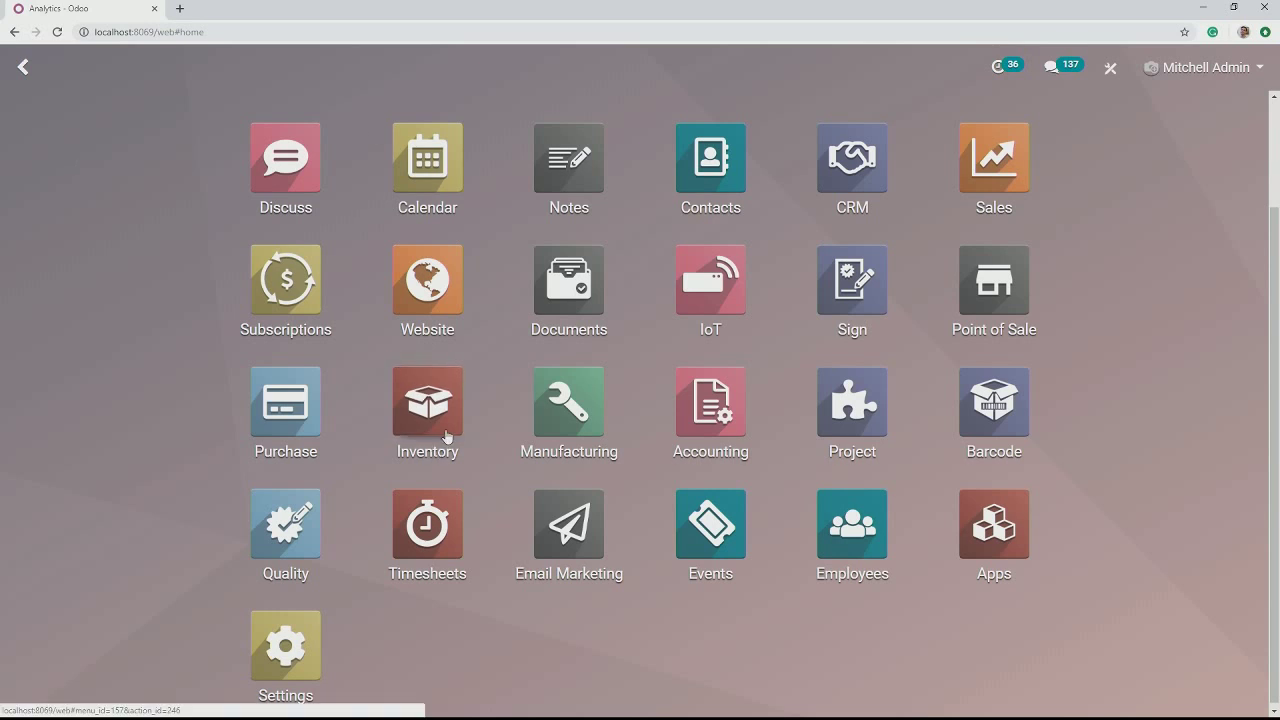
# Open the Website app from the Odoo home screen, landing on its eCommerce Dashboard.
pyautogui.click(453, 302)
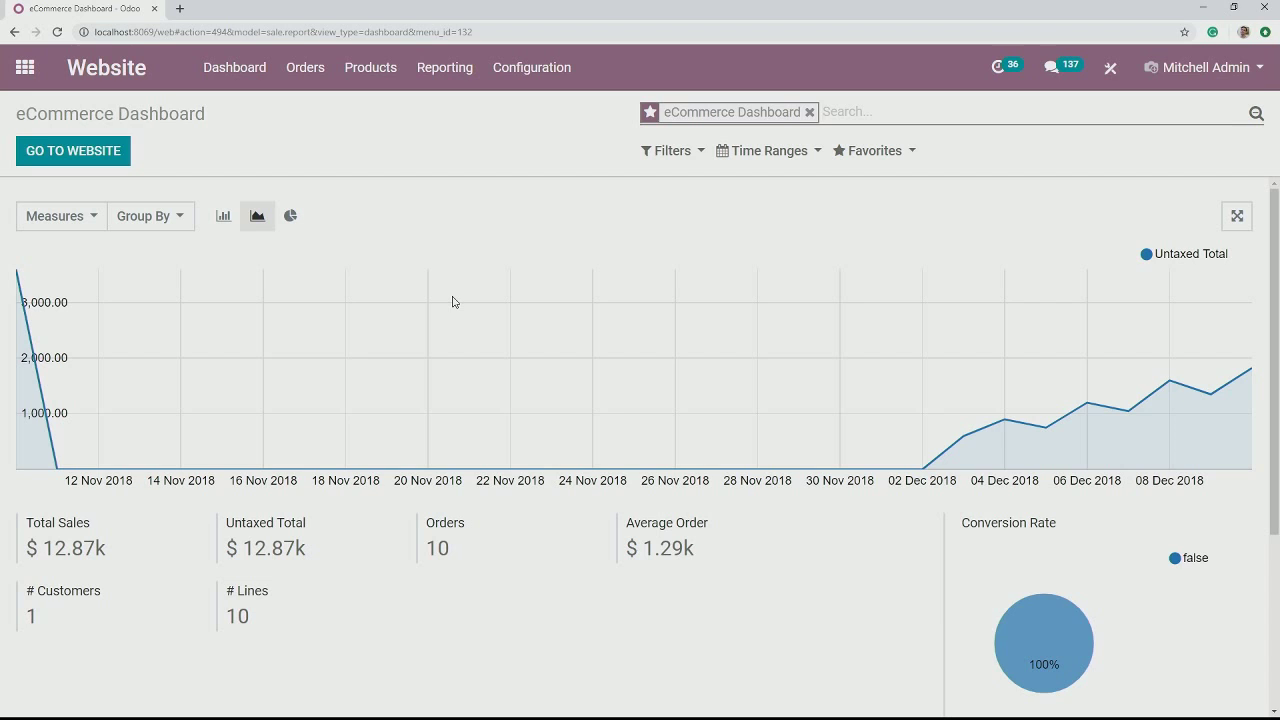
# Review the dashboard's Measures, Group By, Filters, Time Ranges and Favorites options and its pivot table, changing nothing.
pyautogui.click(40, 217)
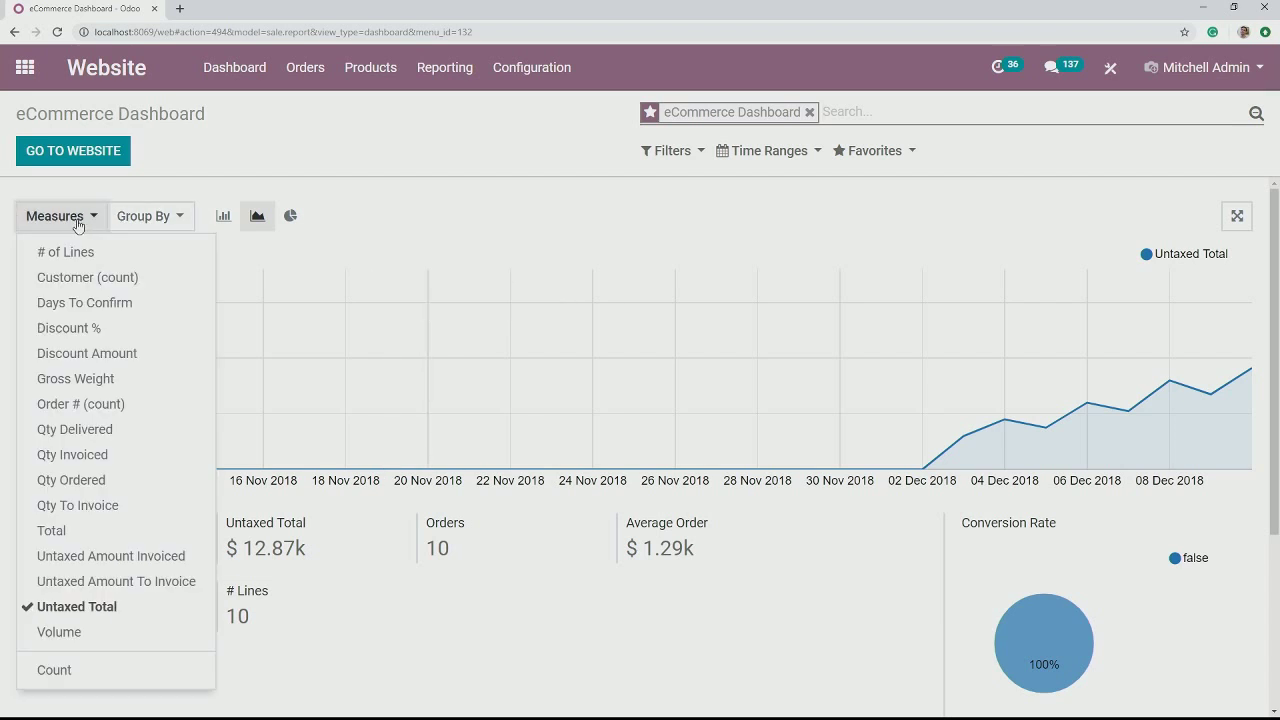
pyautogui.click(157, 218)
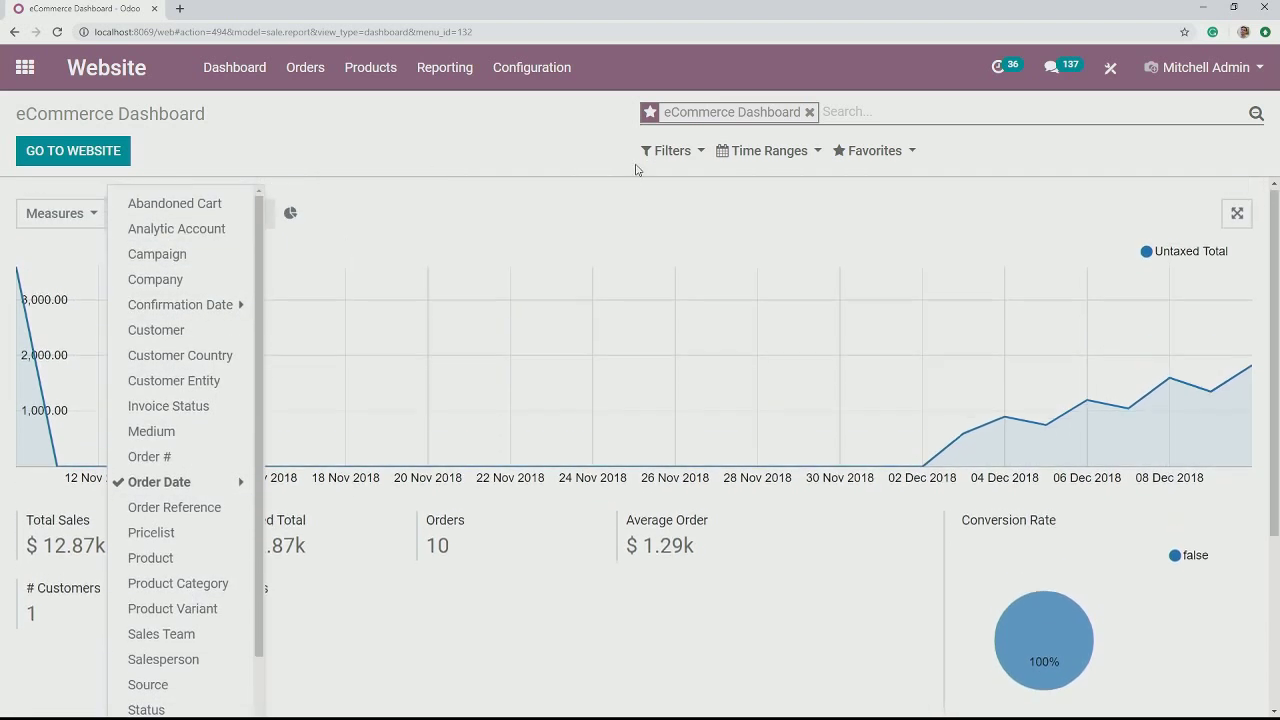
pyautogui.click(672, 151)
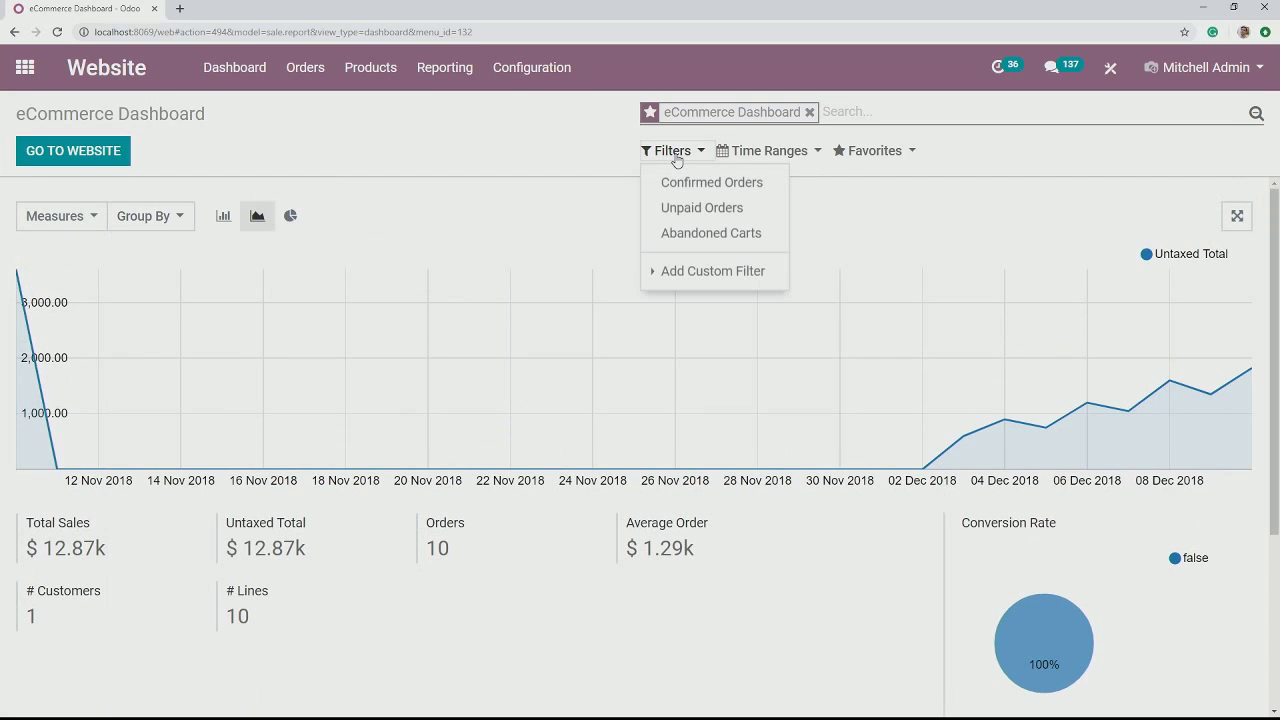
pyautogui.click(752, 155)
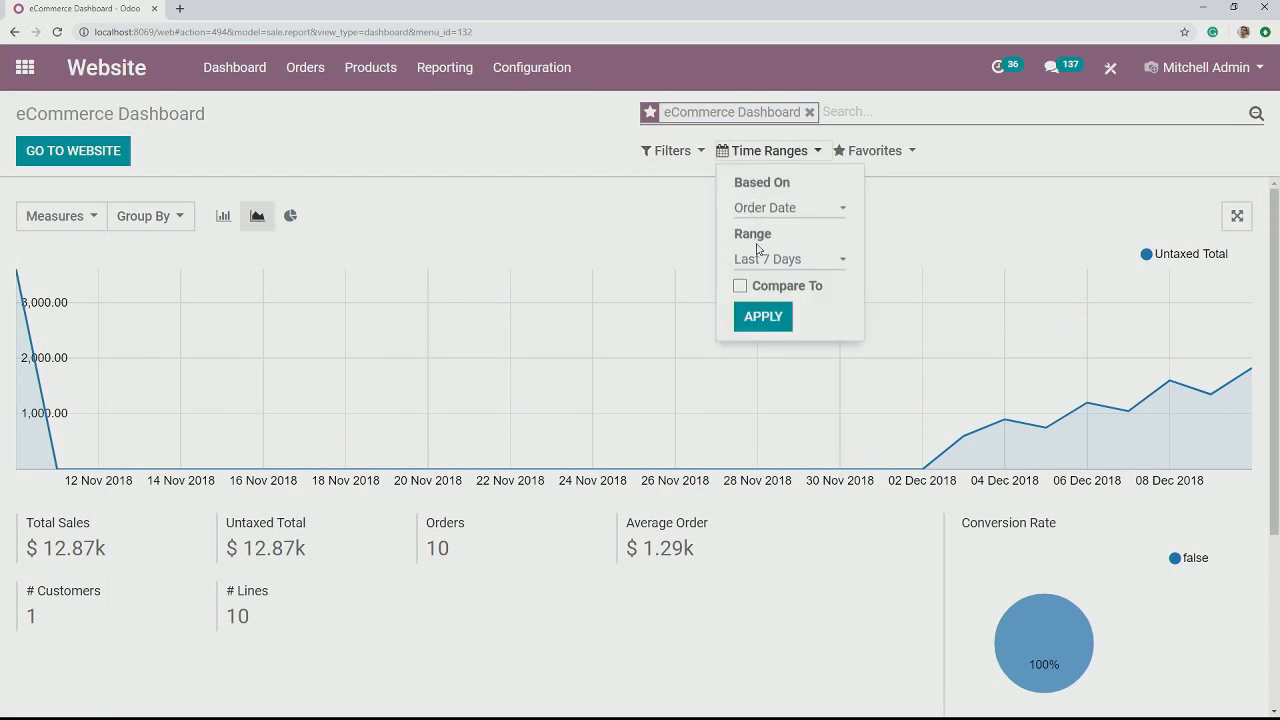
pyautogui.click(862, 152)
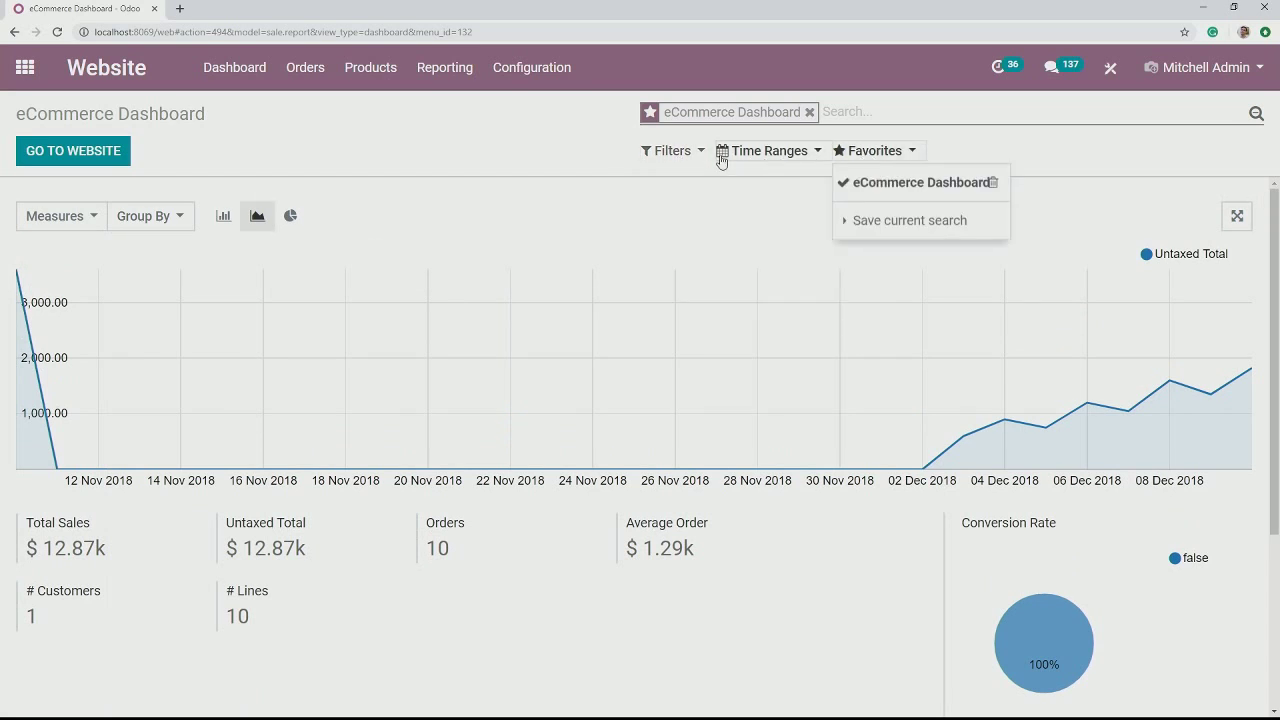
pyautogui.click(689, 155)
pyautogui.click(510, 209)
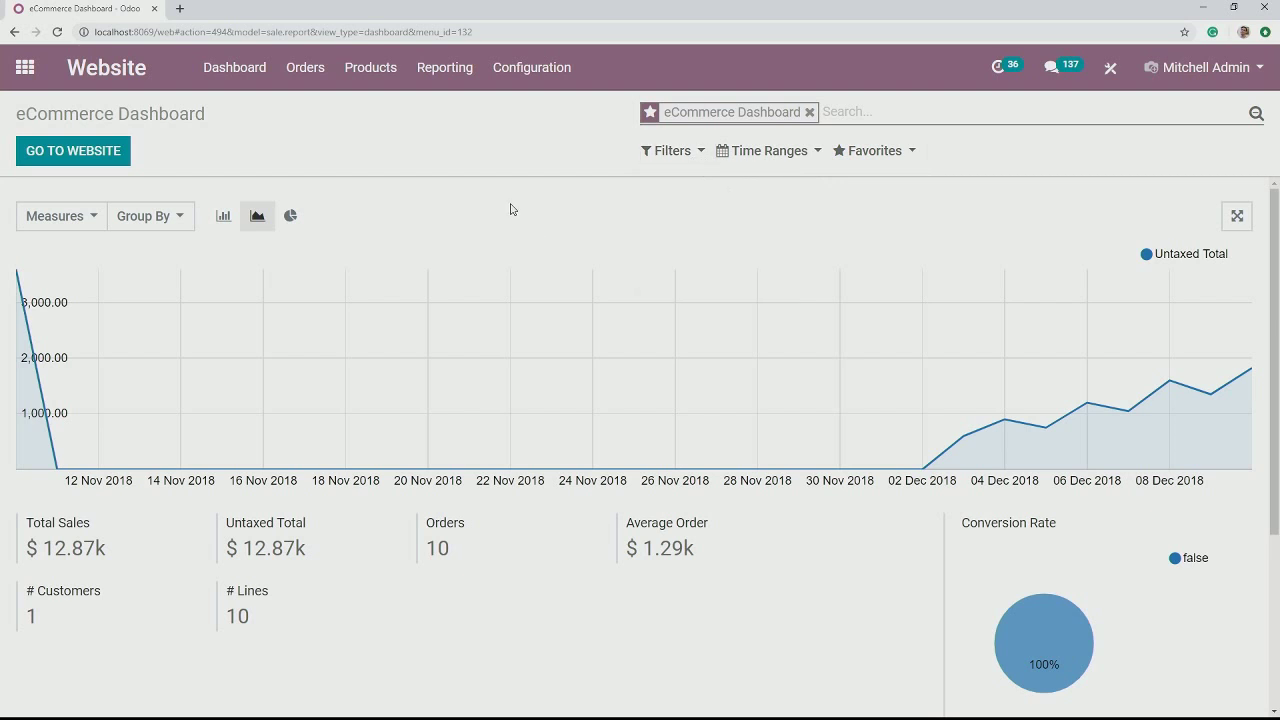
pyautogui.scroll(-3, 510, 209)
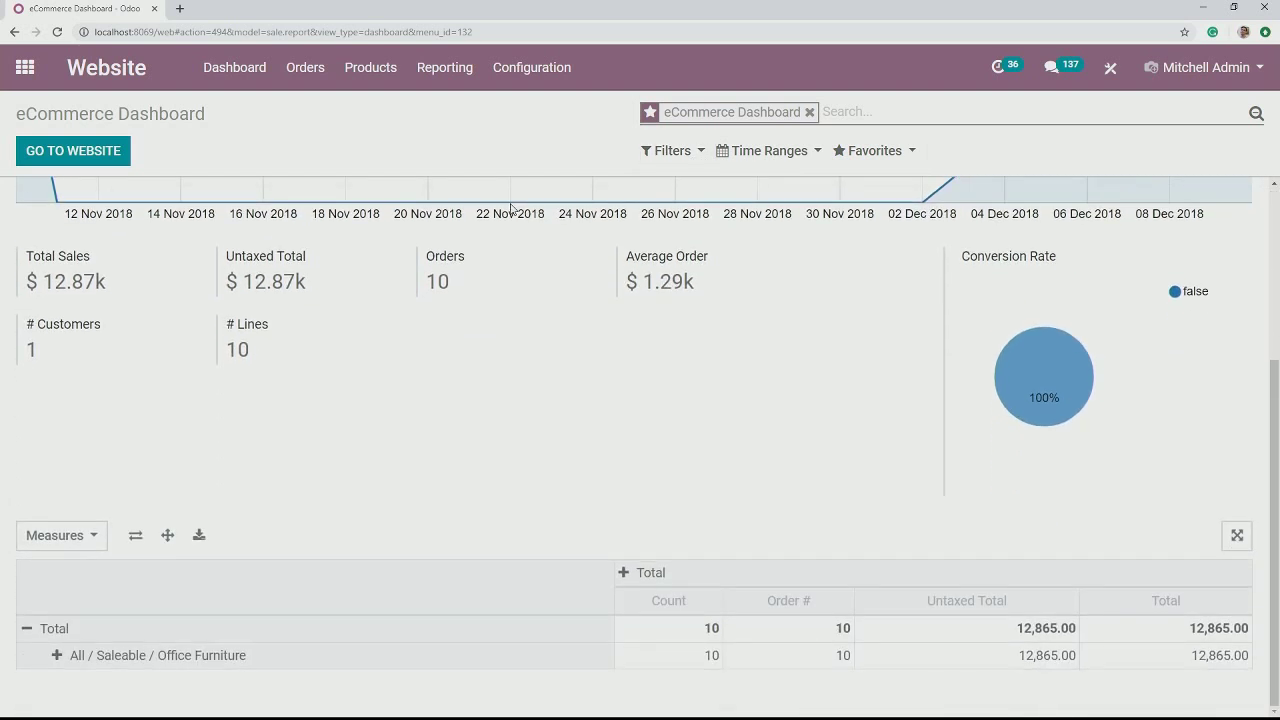
pyautogui.moveTo(511, 207)
pyautogui.scroll(3, 405, 560)
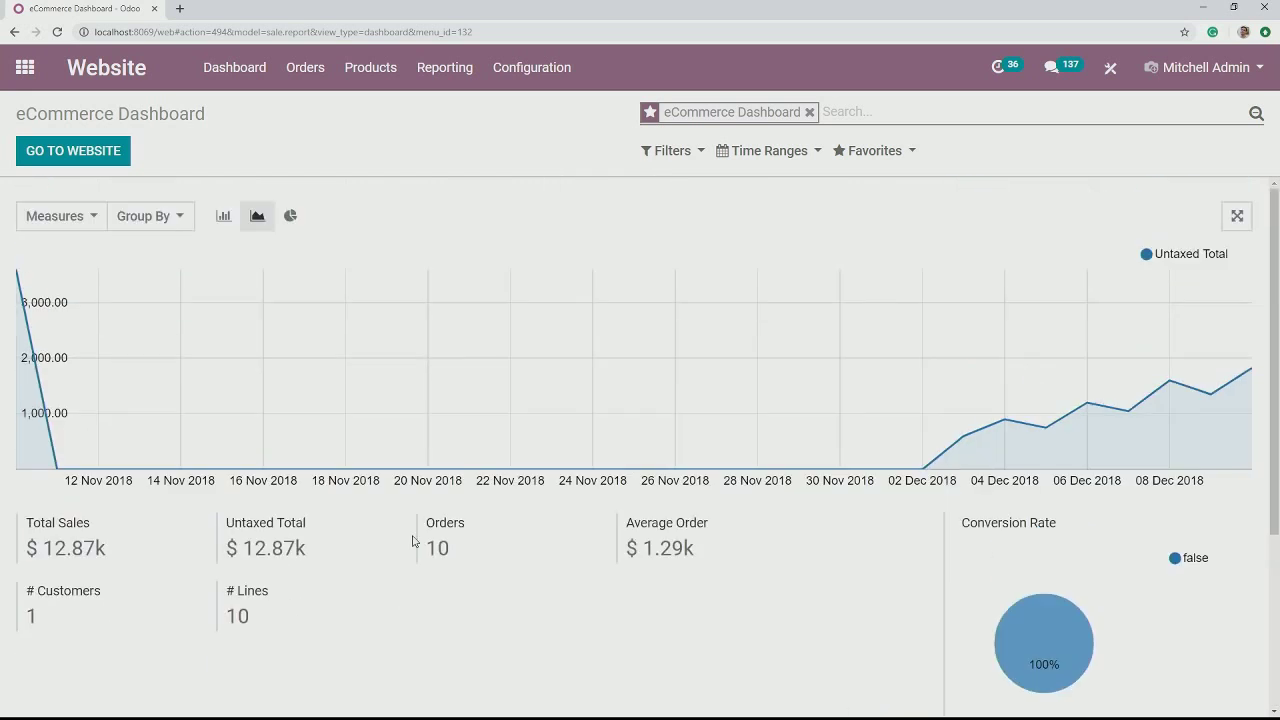
# Switch to the Analytics dashboard and show it for My Website.
pyautogui.click(256, 86)
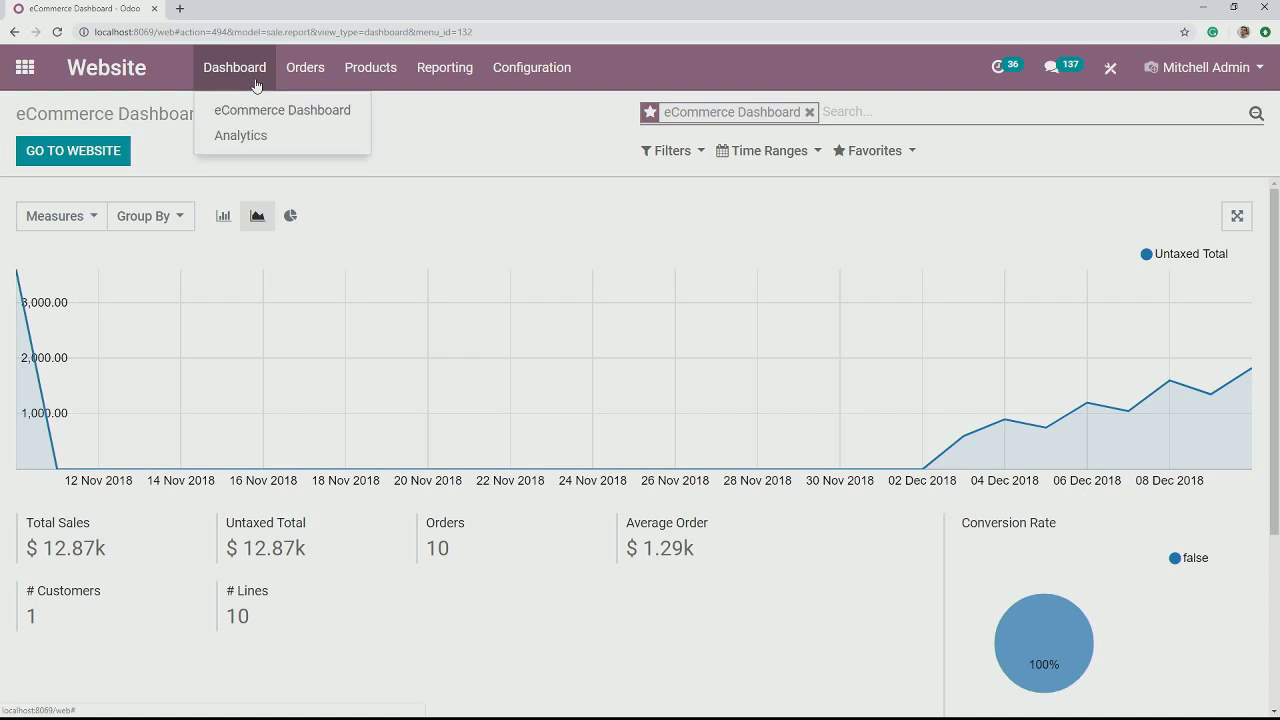
pyautogui.click(263, 137)
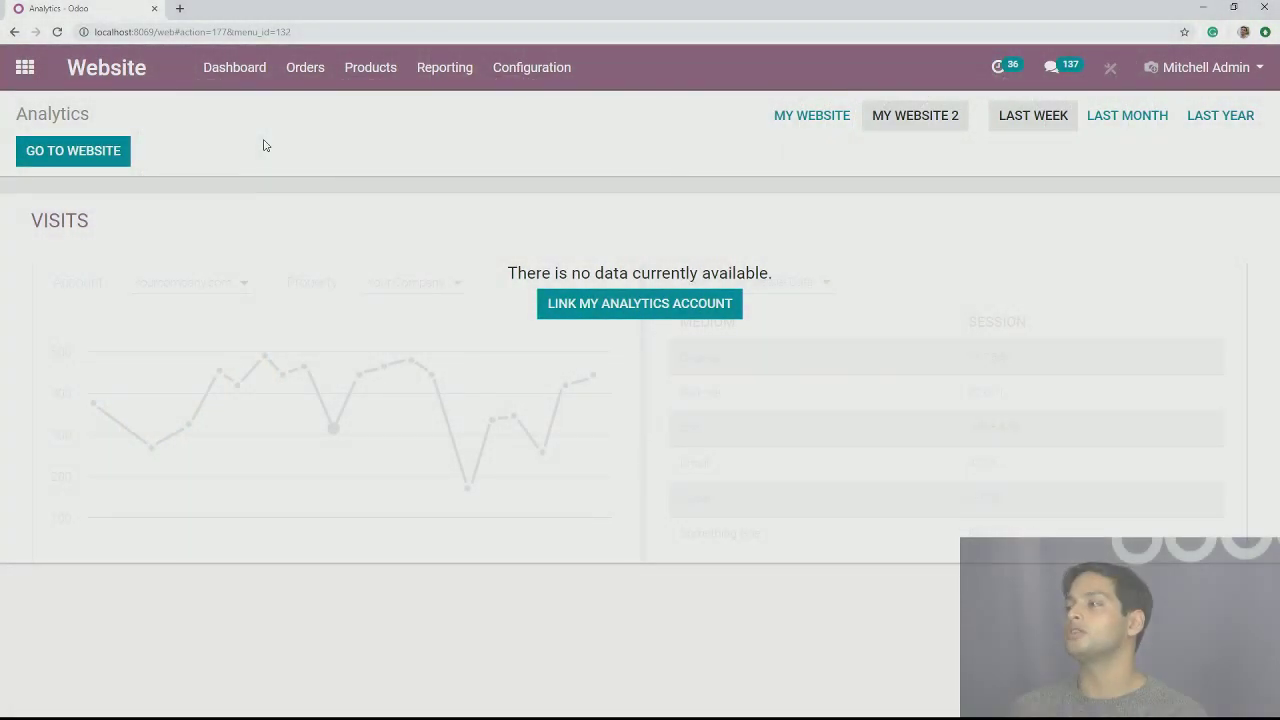
pyautogui.click(840, 120)
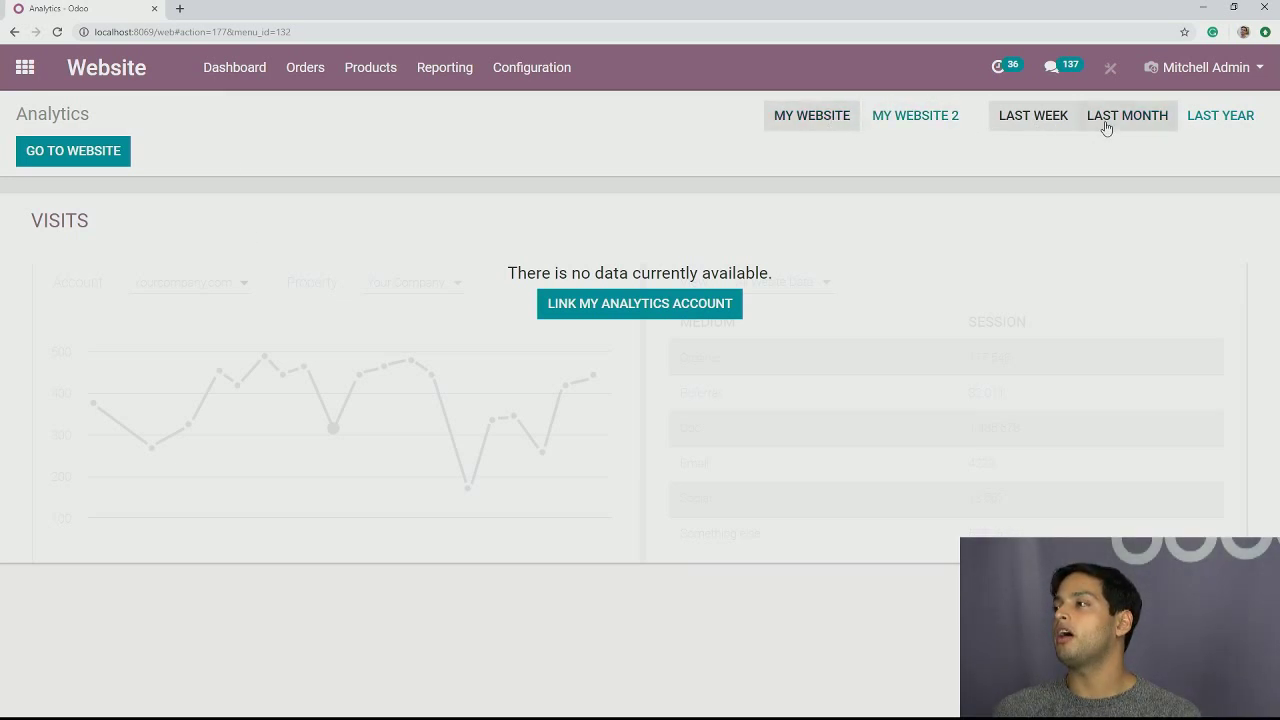
# Try the Last Month and Last Year periods, return to Last Week, and look over the top menus.
pyautogui.click(1160, 126)
pyautogui.click(1199, 127)
pyautogui.click(1160, 123)
pyautogui.click(1060, 123)
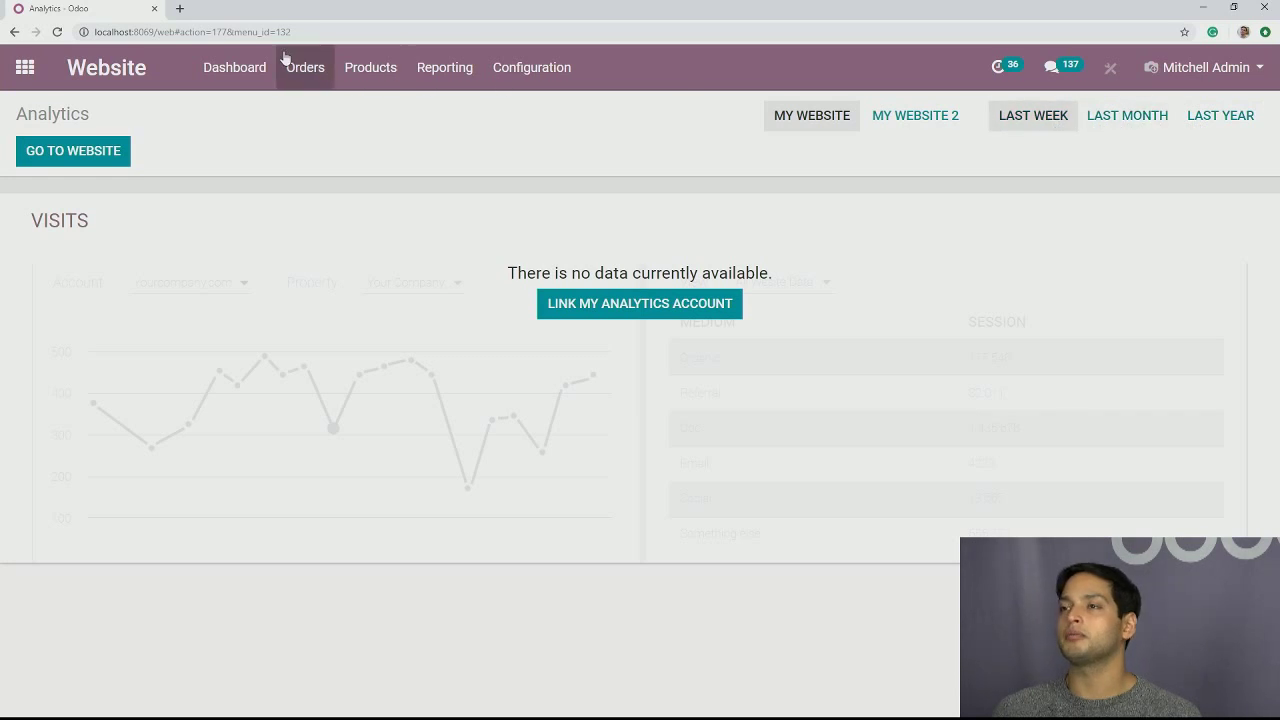
pyautogui.click(305, 88)
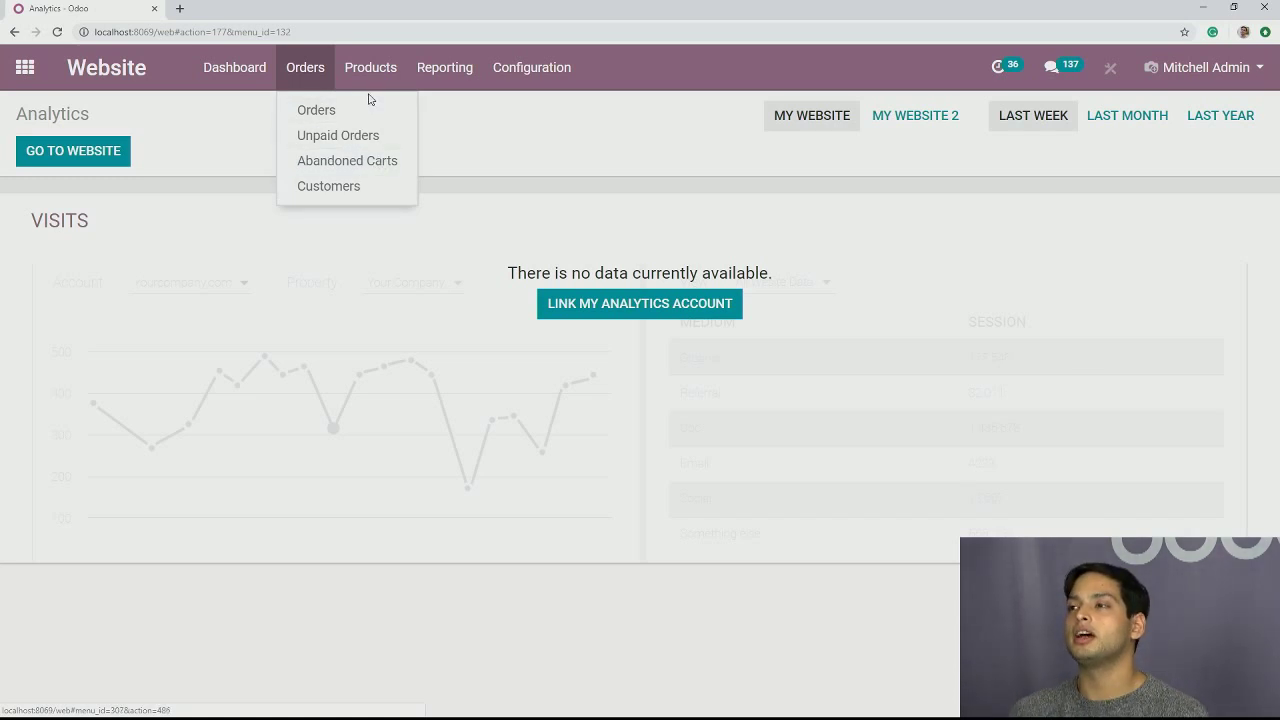
pyautogui.moveTo(372, 80)
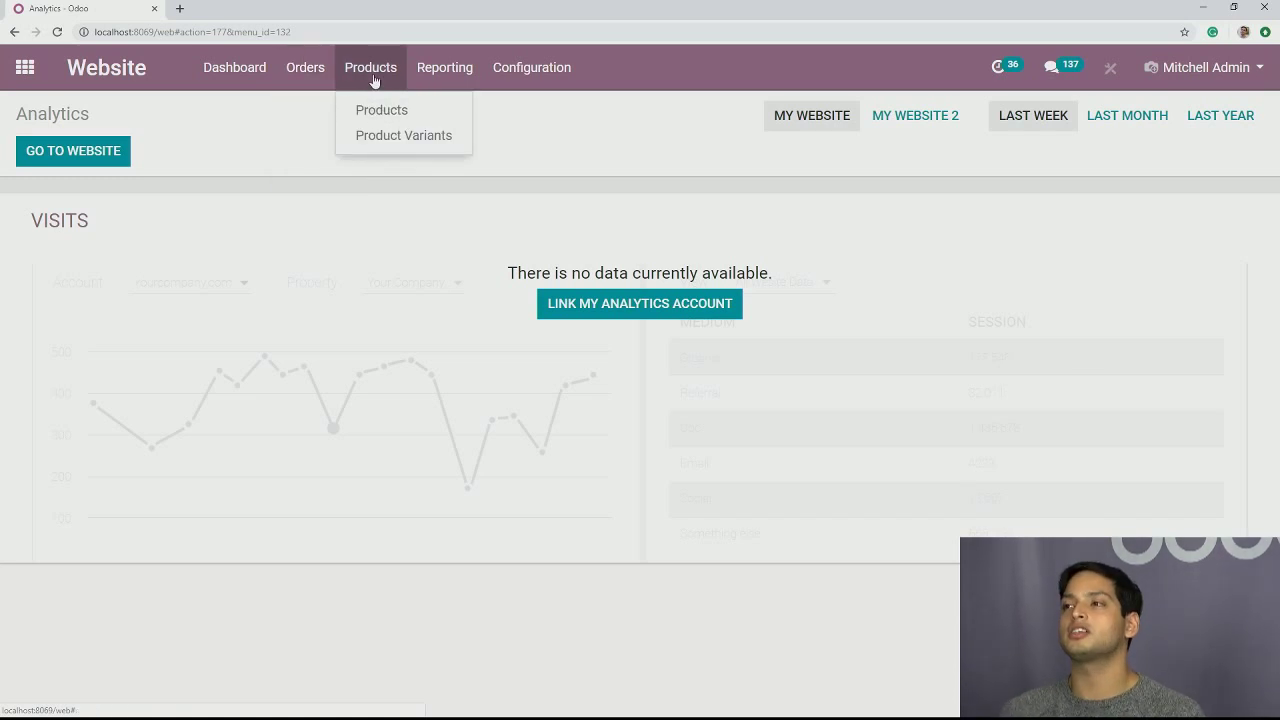
pyautogui.moveTo(473, 84)
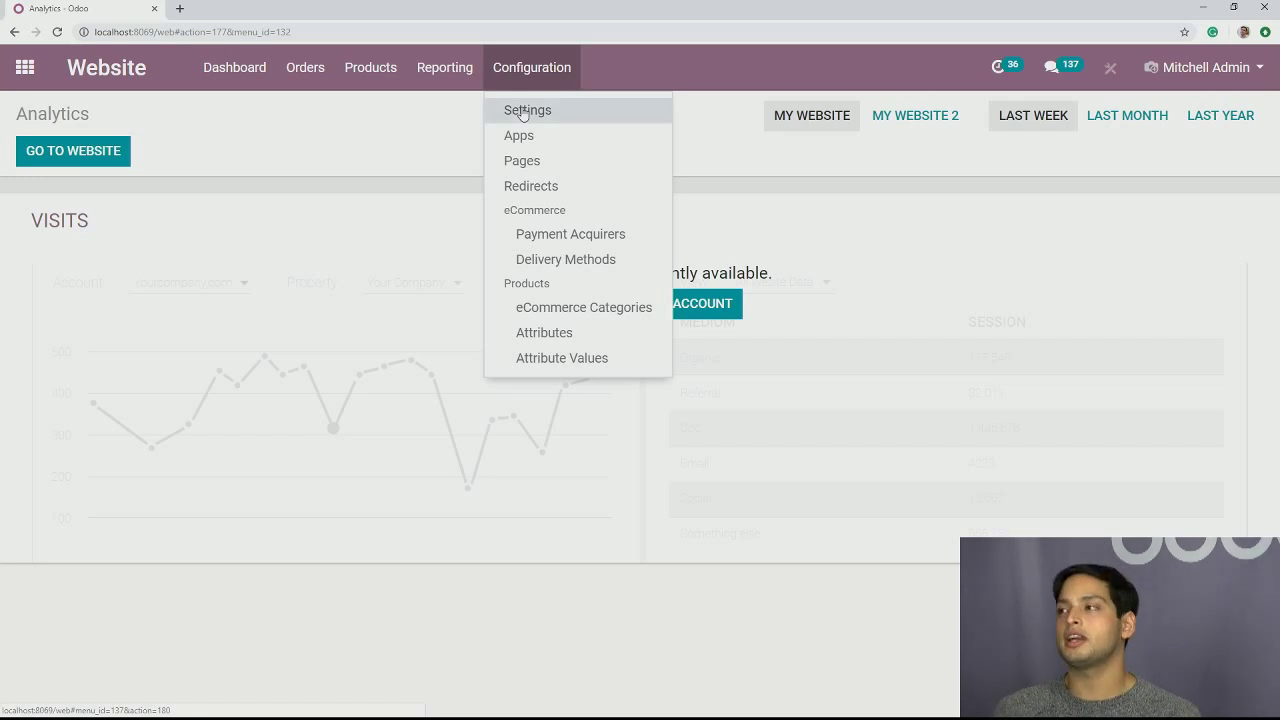
# Open Website Settings, confirm Multi-Websites is on under Features, and leave My Website selected.
pyautogui.click(521, 111)
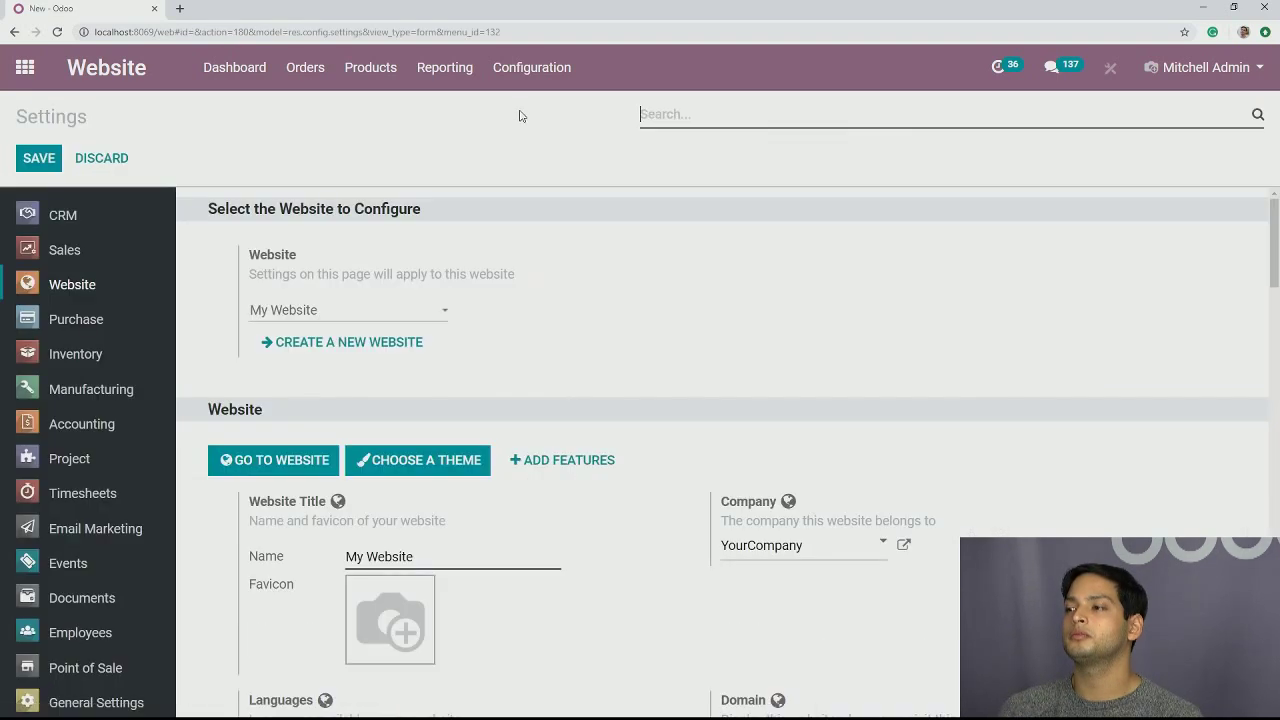
pyautogui.scroll(-10, 536, 287)
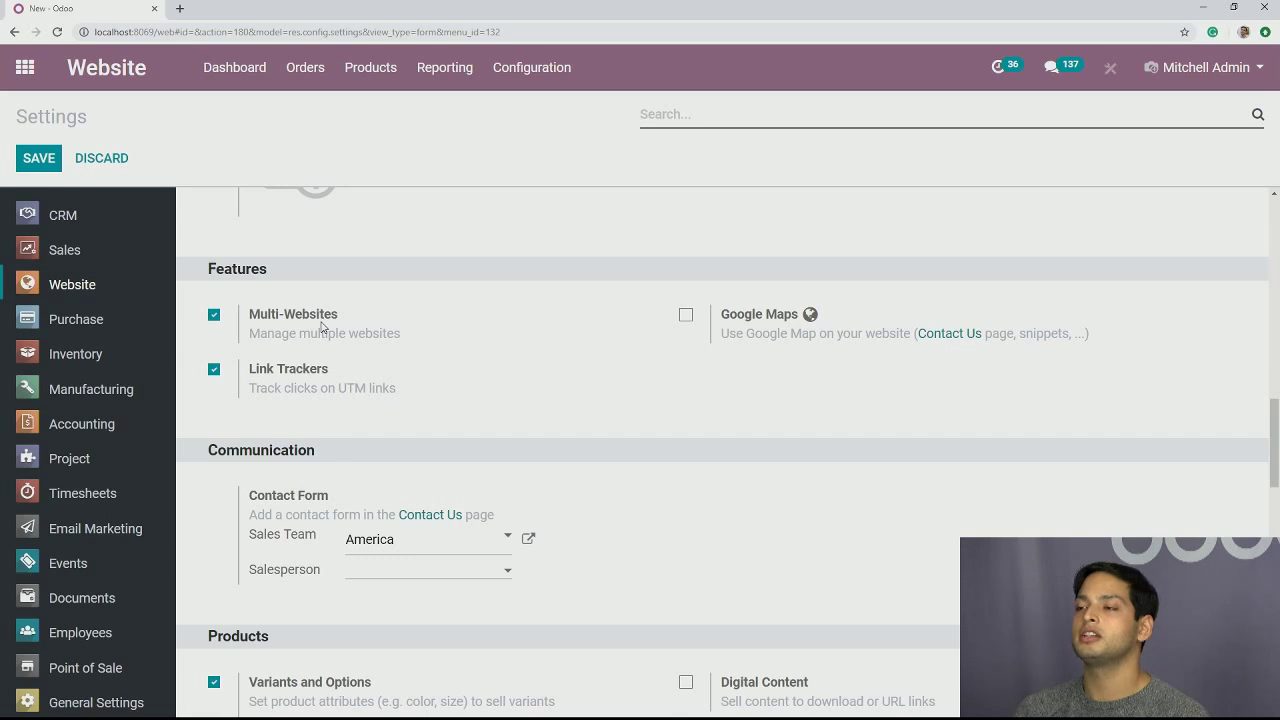
pyautogui.scroll(3, 321, 327)
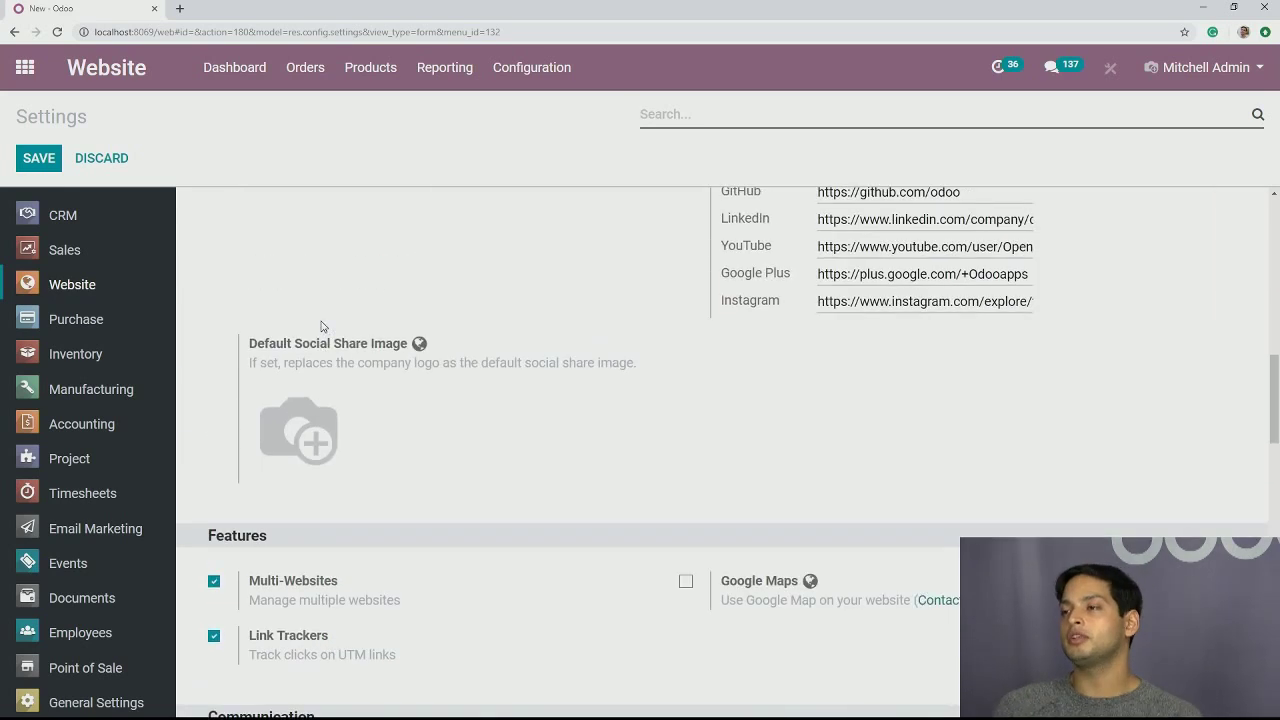
pyautogui.scroll(10, 321, 327)
pyautogui.scroll(-2, 360, 395)
pyautogui.scroll(2, 365, 413)
pyautogui.click(400, 312)
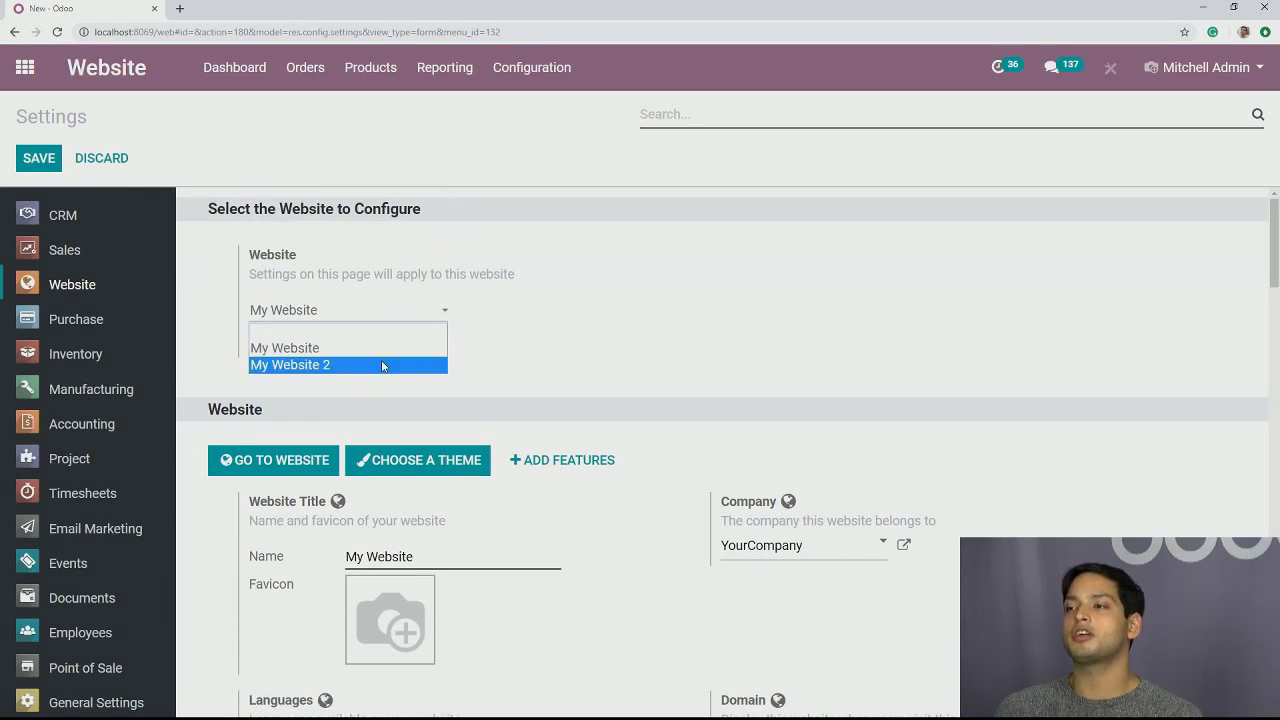
pyautogui.click(477, 354)
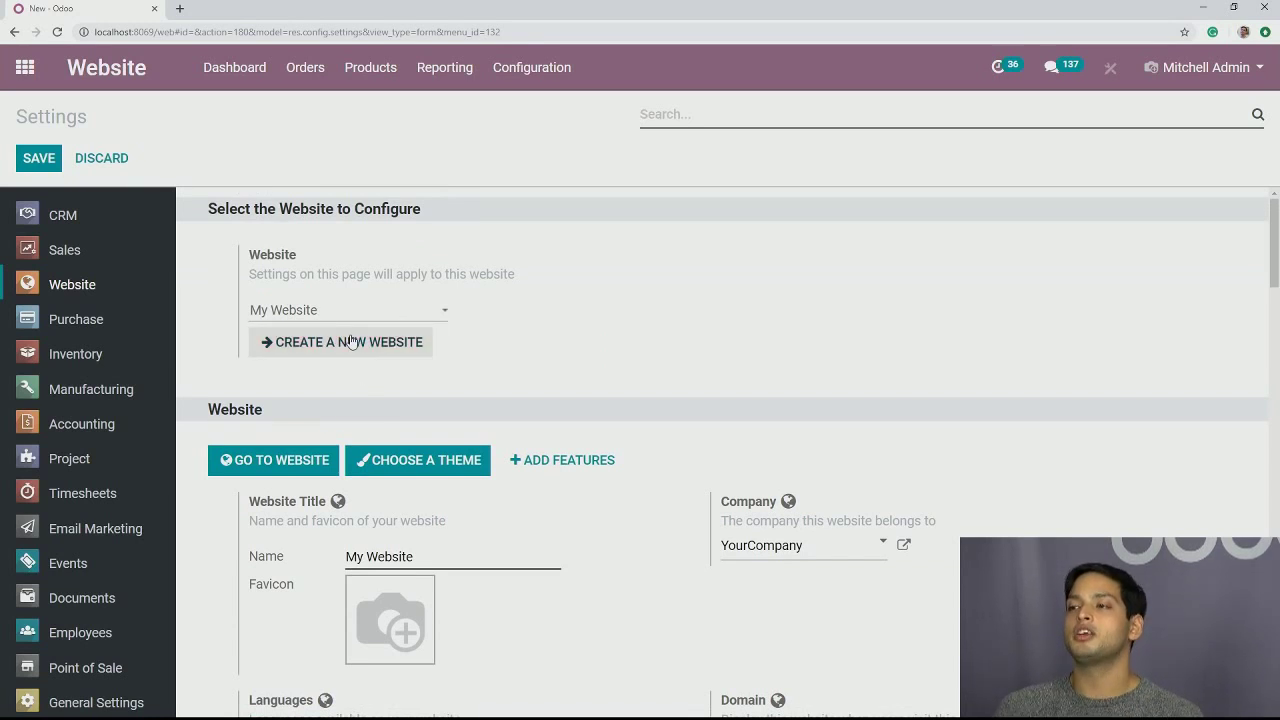
pyautogui.click(352, 342)
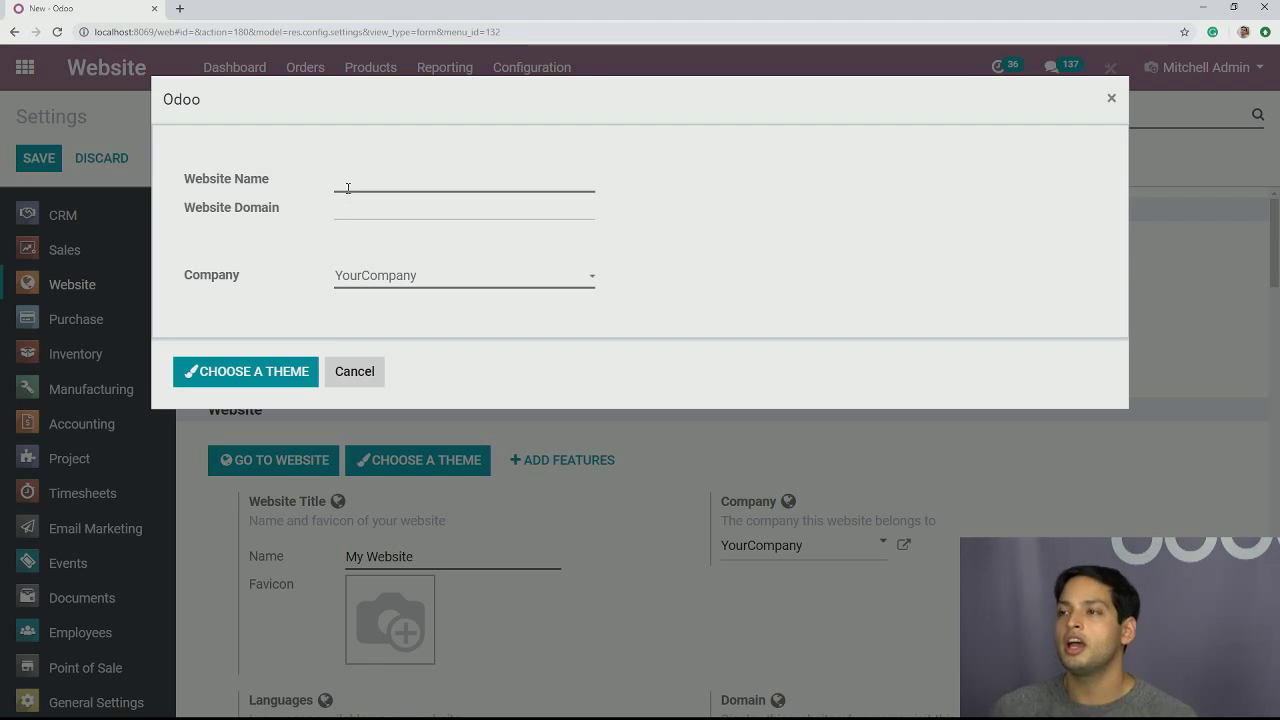
pyautogui.write('bsite 3')
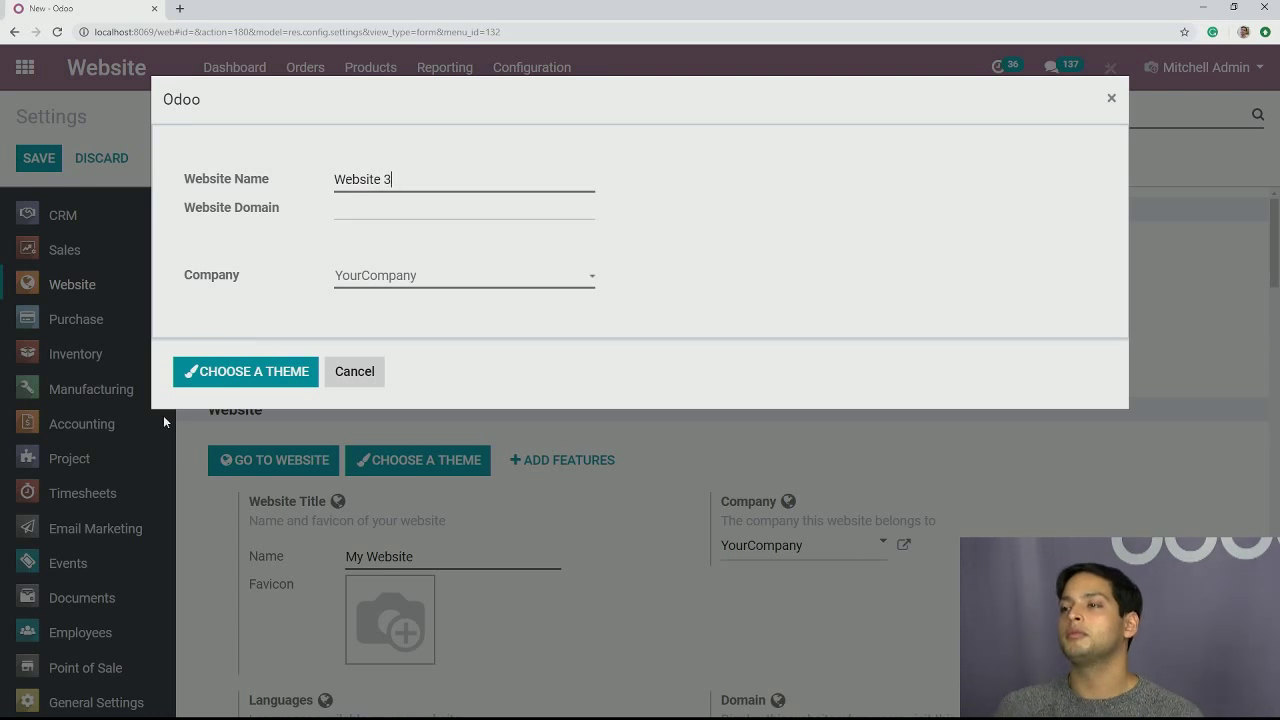
pyautogui.click(355, 374)
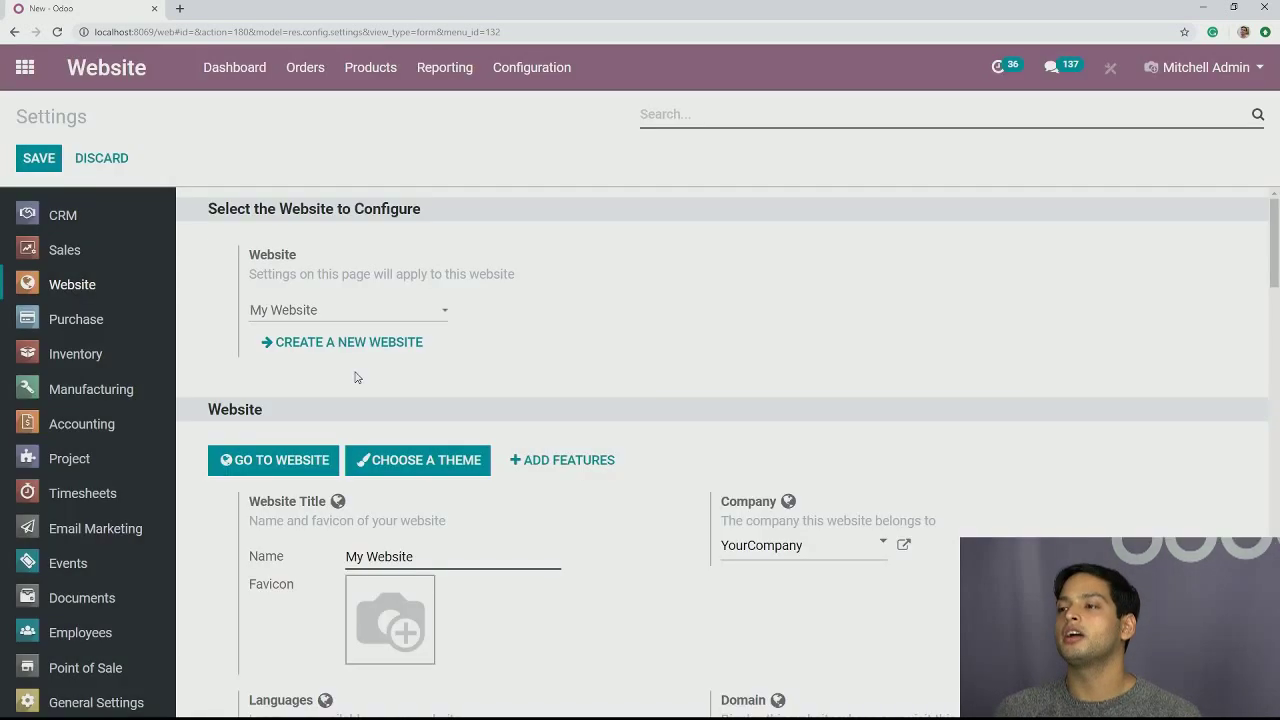
pyautogui.click(307, 314)
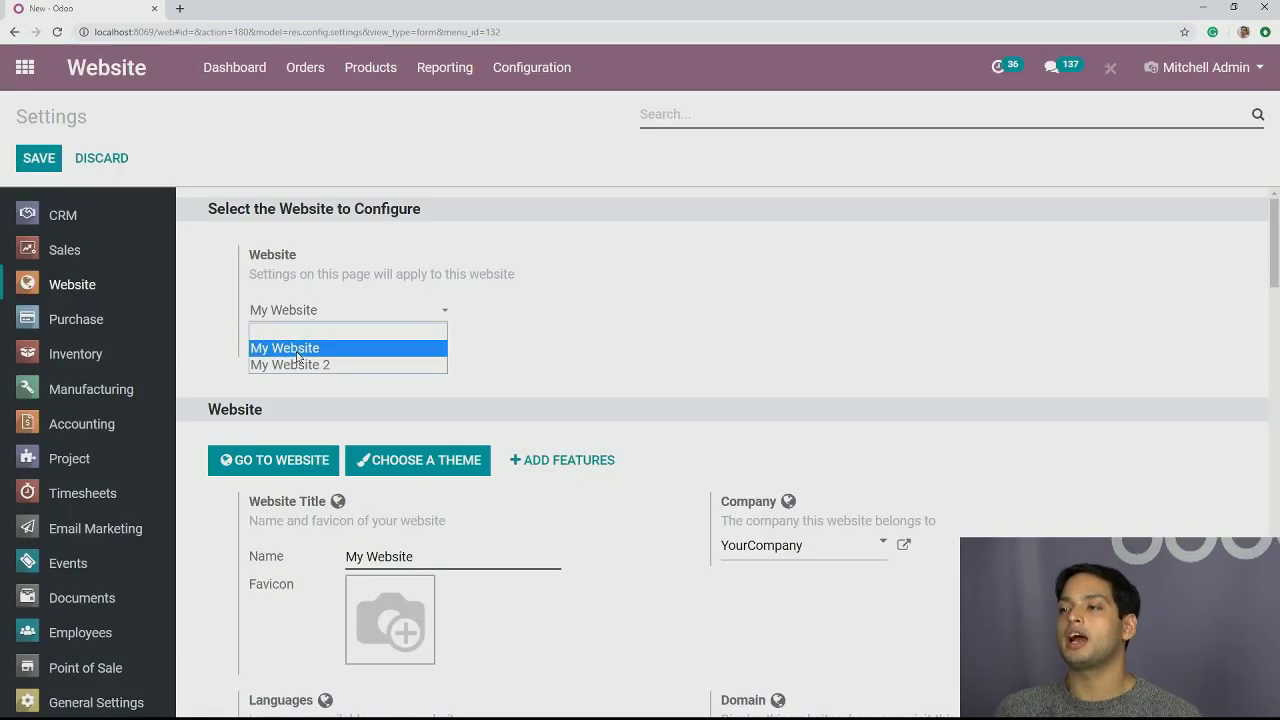
# Keep My Website selected in the settings' website selector.
pyautogui.click(480, 340)
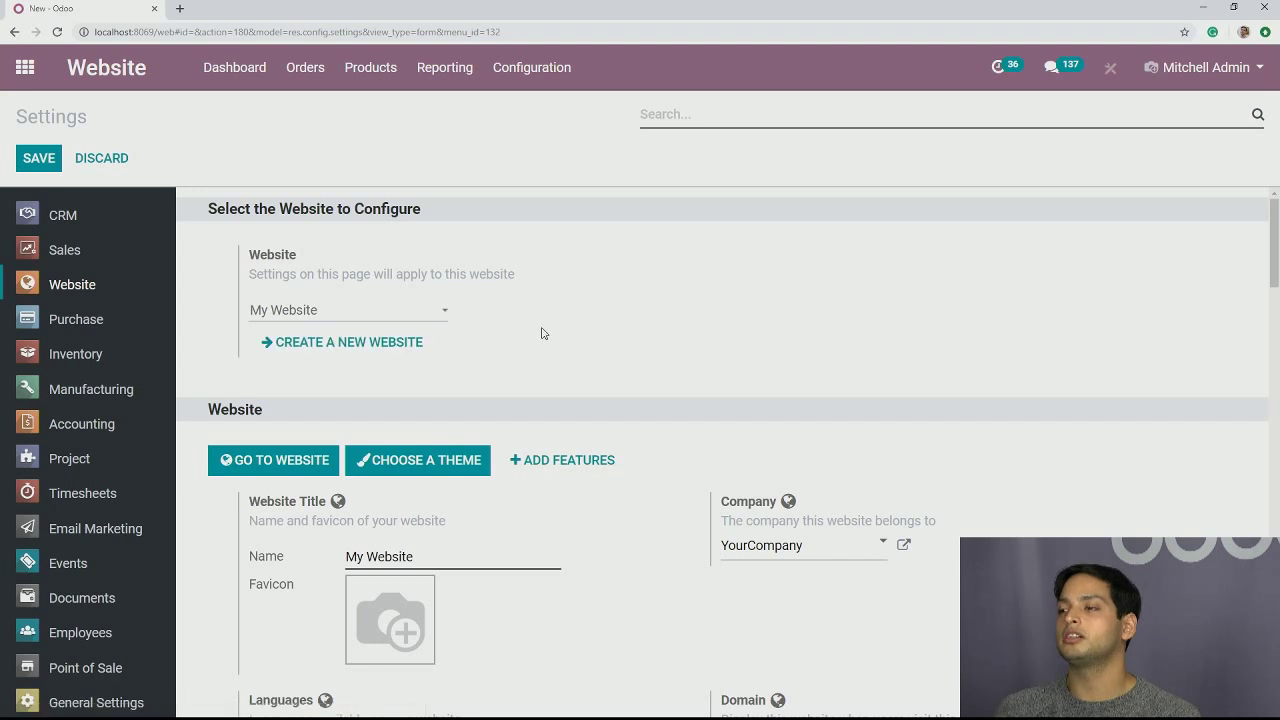
pyautogui.scroll(-3, 523, 345)
pyautogui.scroll(1, 422, 335)
pyautogui.scroll(2, 422, 335)
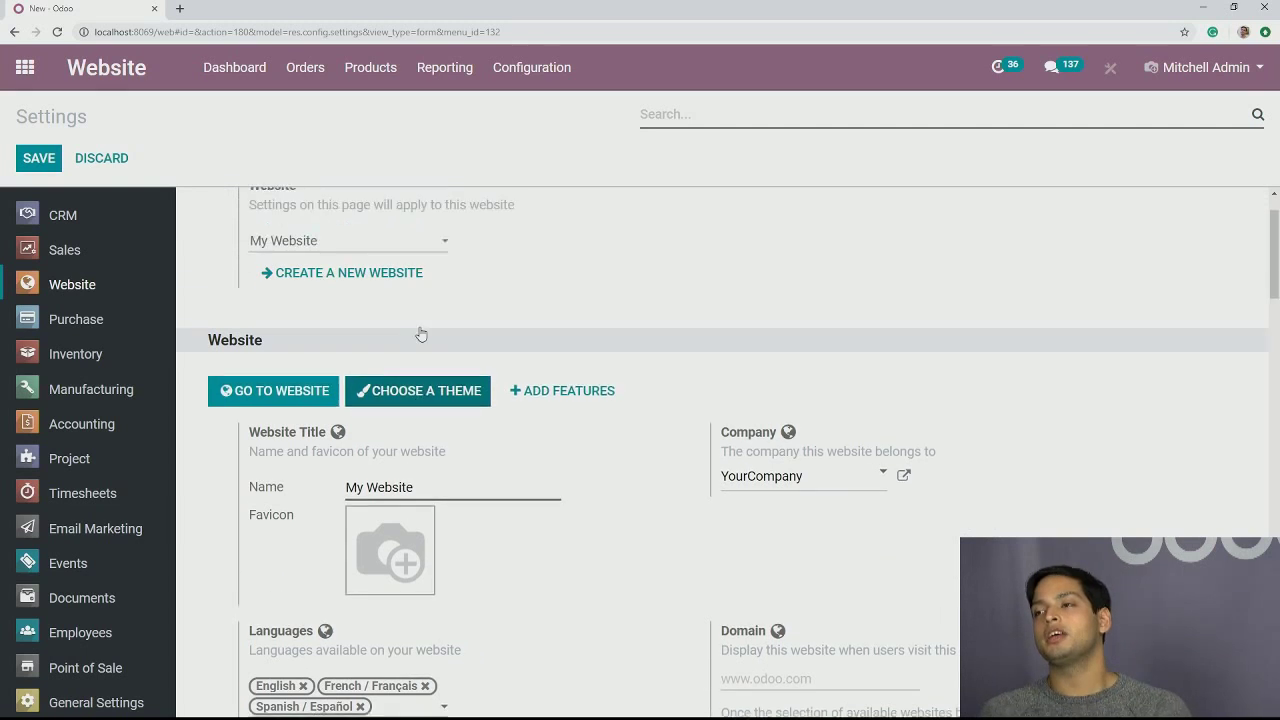
pyautogui.scroll(1, 421, 333)
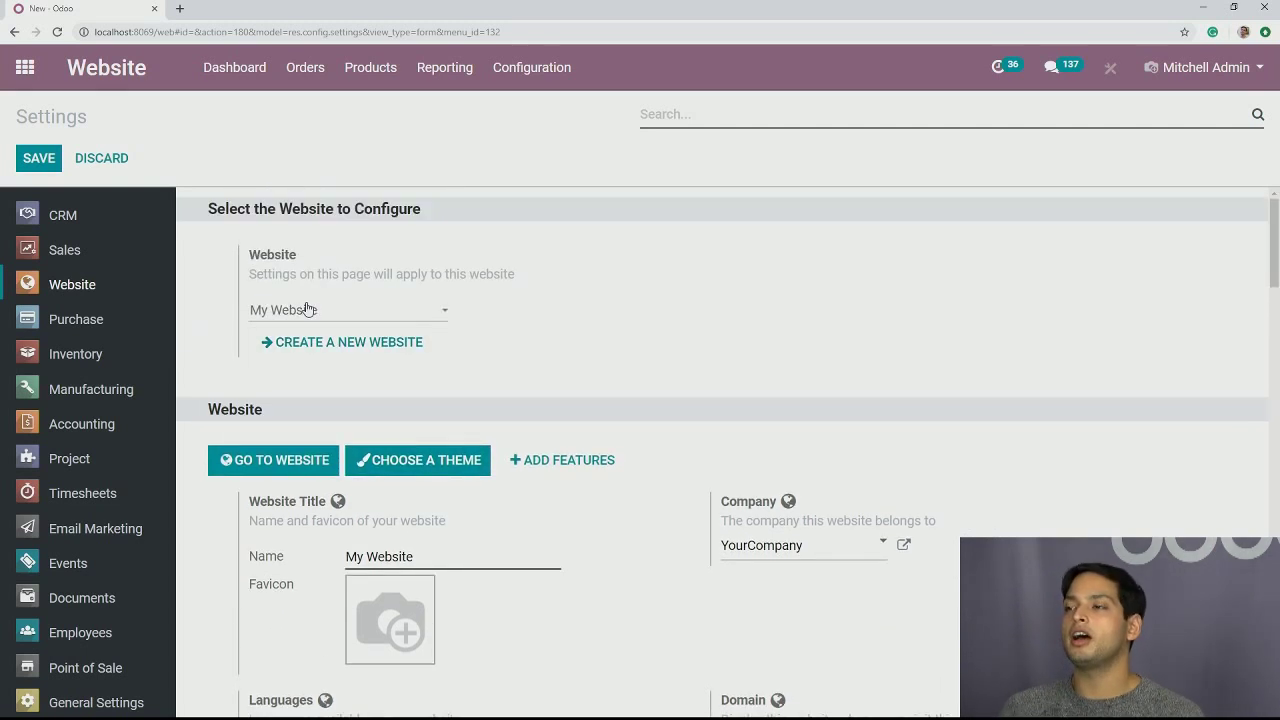
pyautogui.click(309, 310)
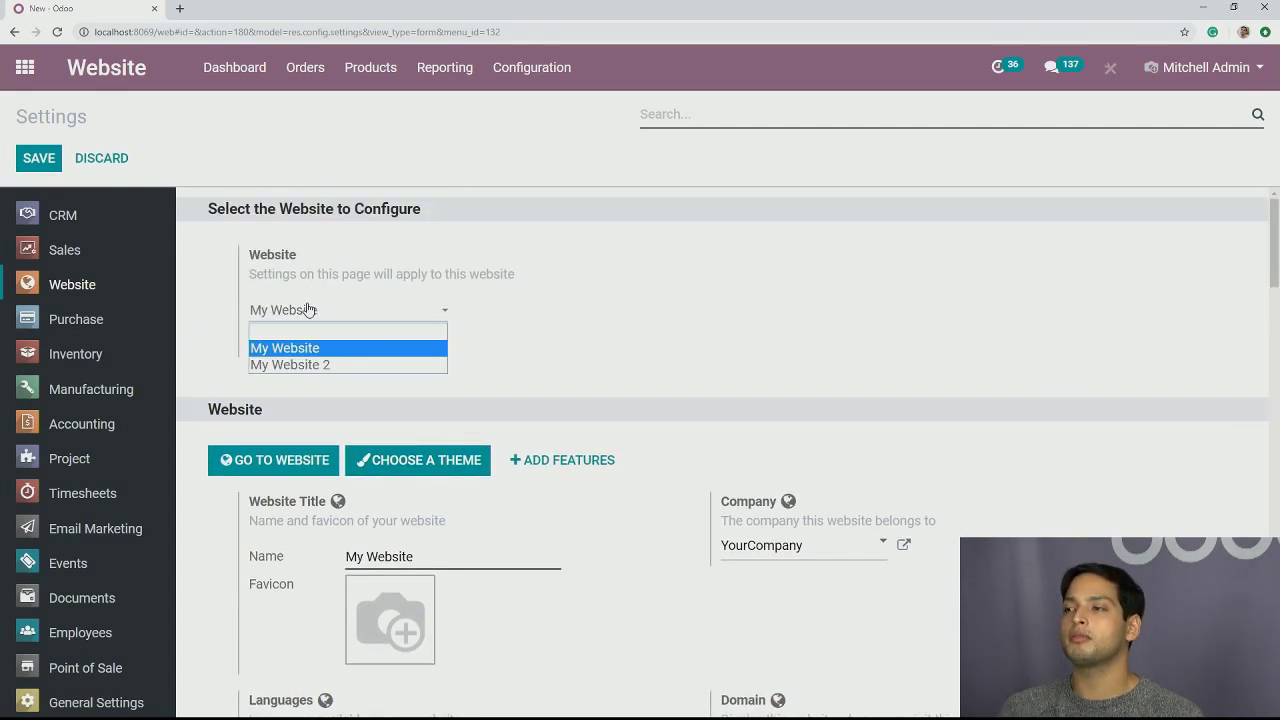
pyautogui.click(292, 356)
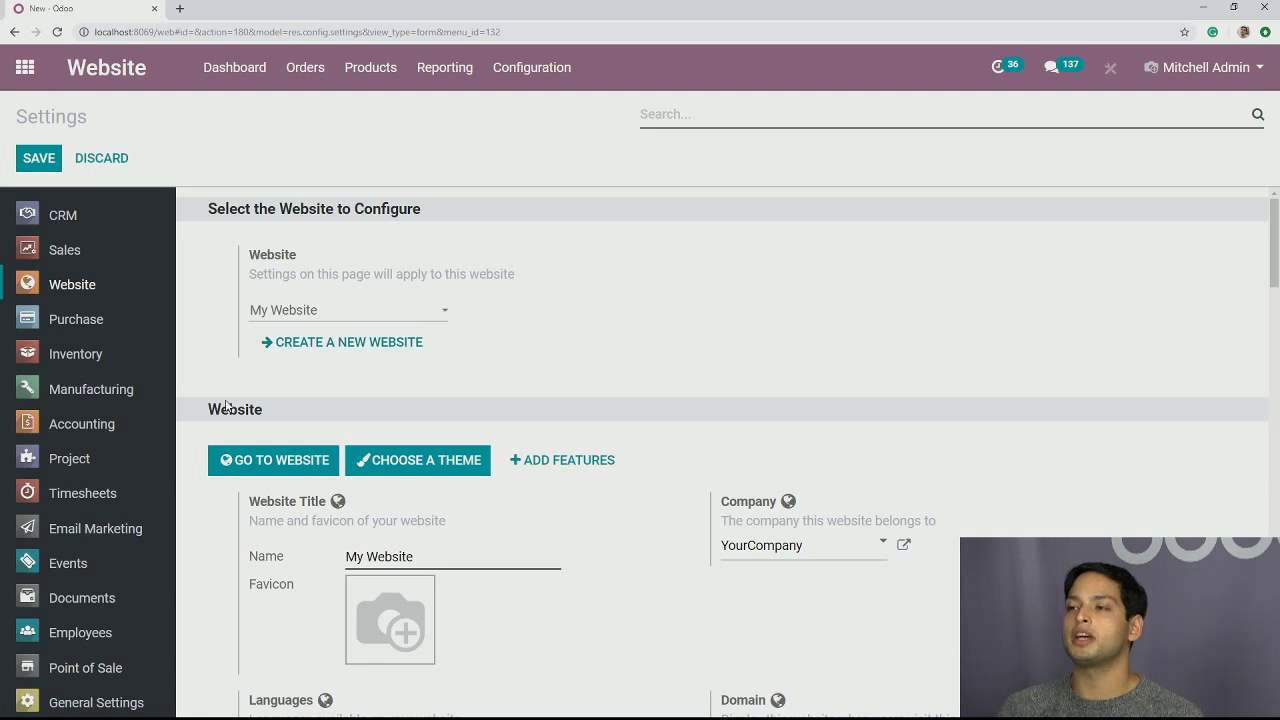
# Switch the settings to My Website 2 and back to My Website to compare them.
pyautogui.scroll(-3, 543, 501)
pyautogui.scroll(-9, 543, 501)
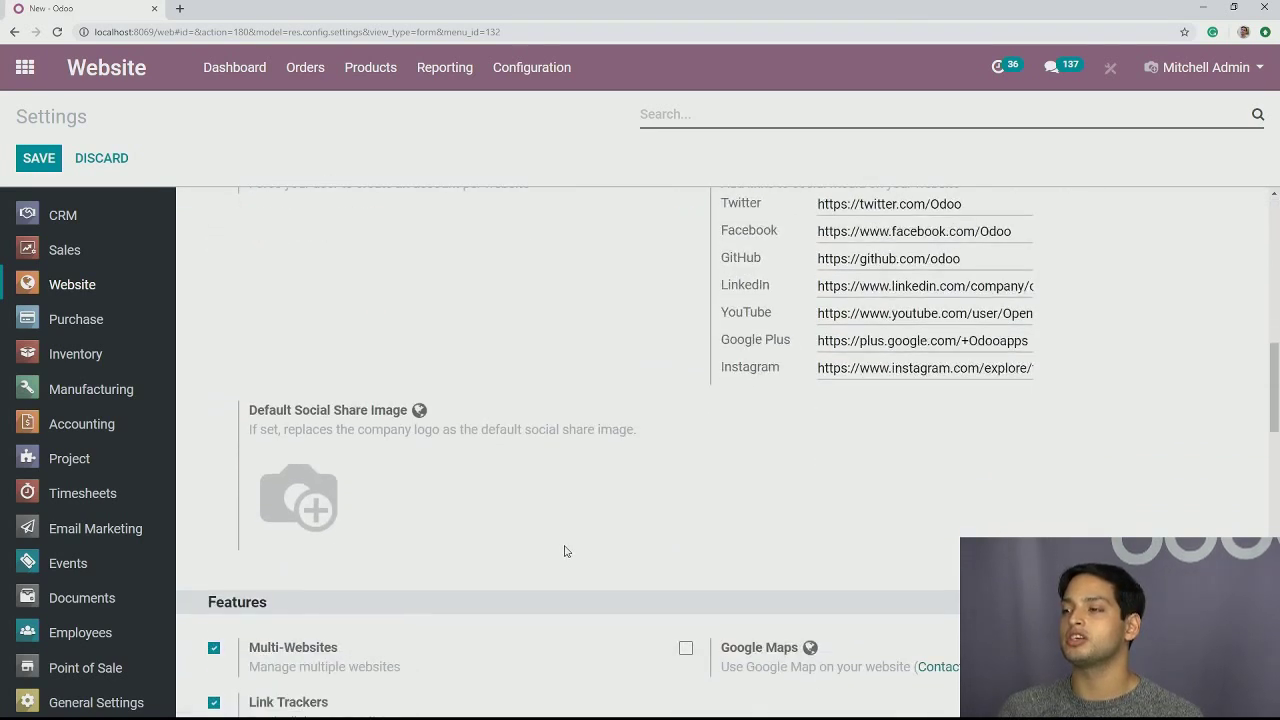
pyautogui.scroll(10, 500, 594)
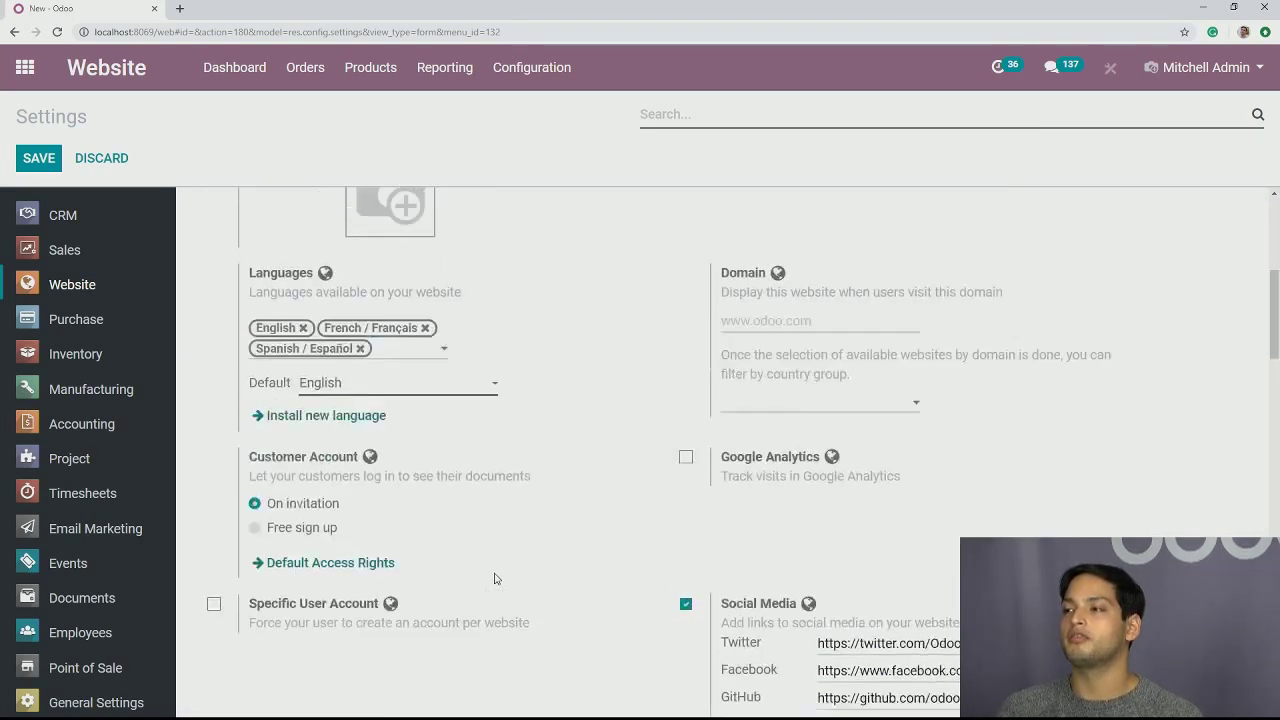
pyautogui.scroll(1, 313, 318)
pyautogui.click(309, 309)
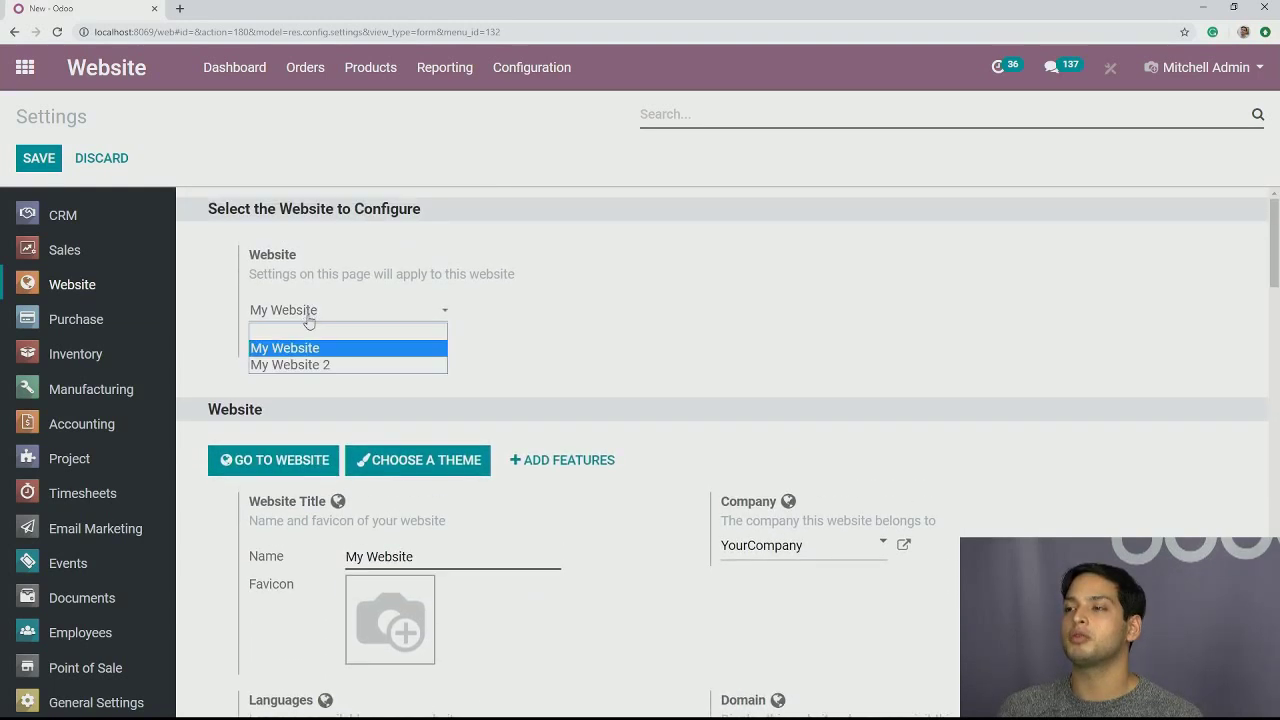
pyautogui.click(309, 363)
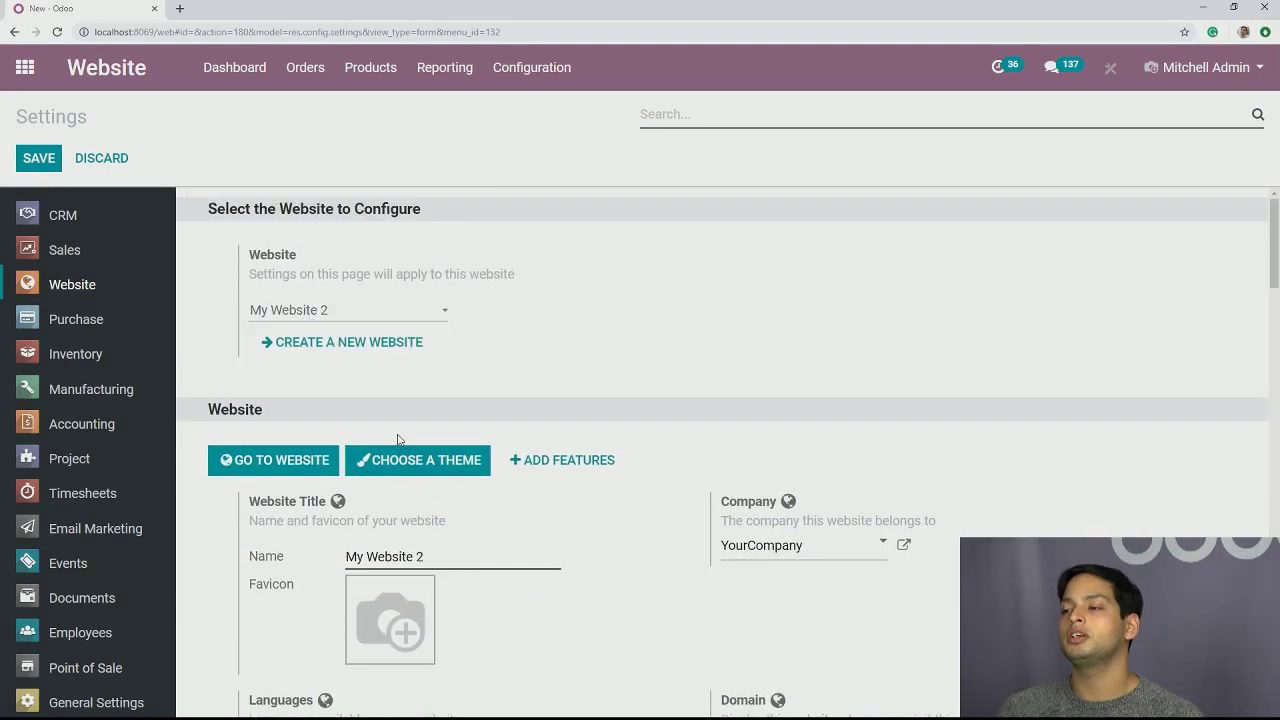
pyautogui.scroll(-3, 397, 440)
pyautogui.scroll(-1, 531, 583)
pyautogui.scroll(3, 500, 520)
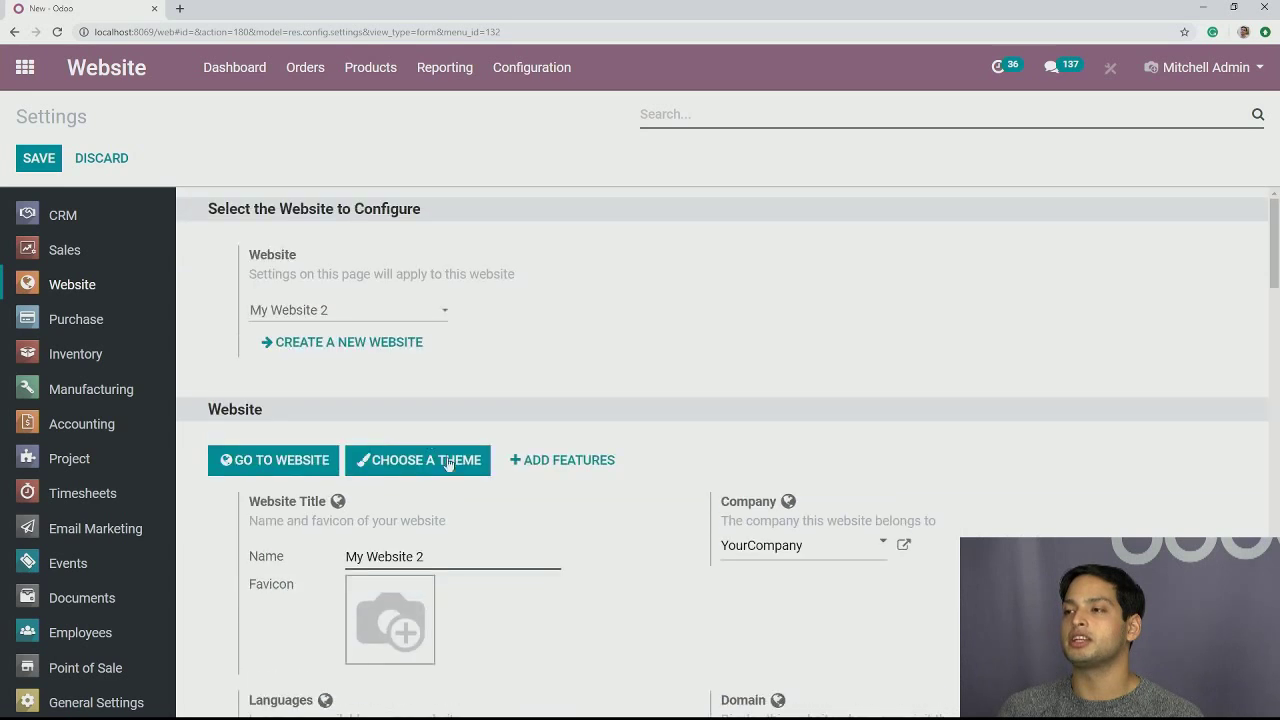
pyautogui.click(381, 316)
pyautogui.click(362, 347)
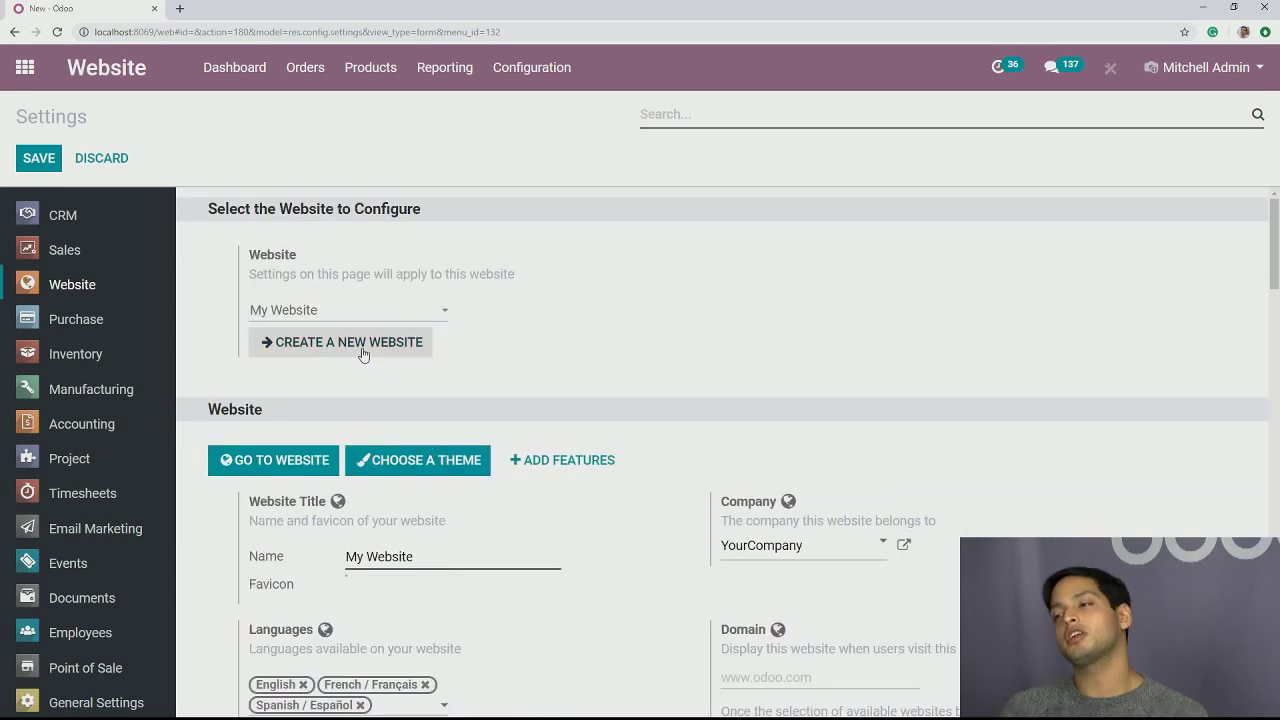
# Look through My Website's languages and domain settings.
pyautogui.scroll(-2, 363, 353)
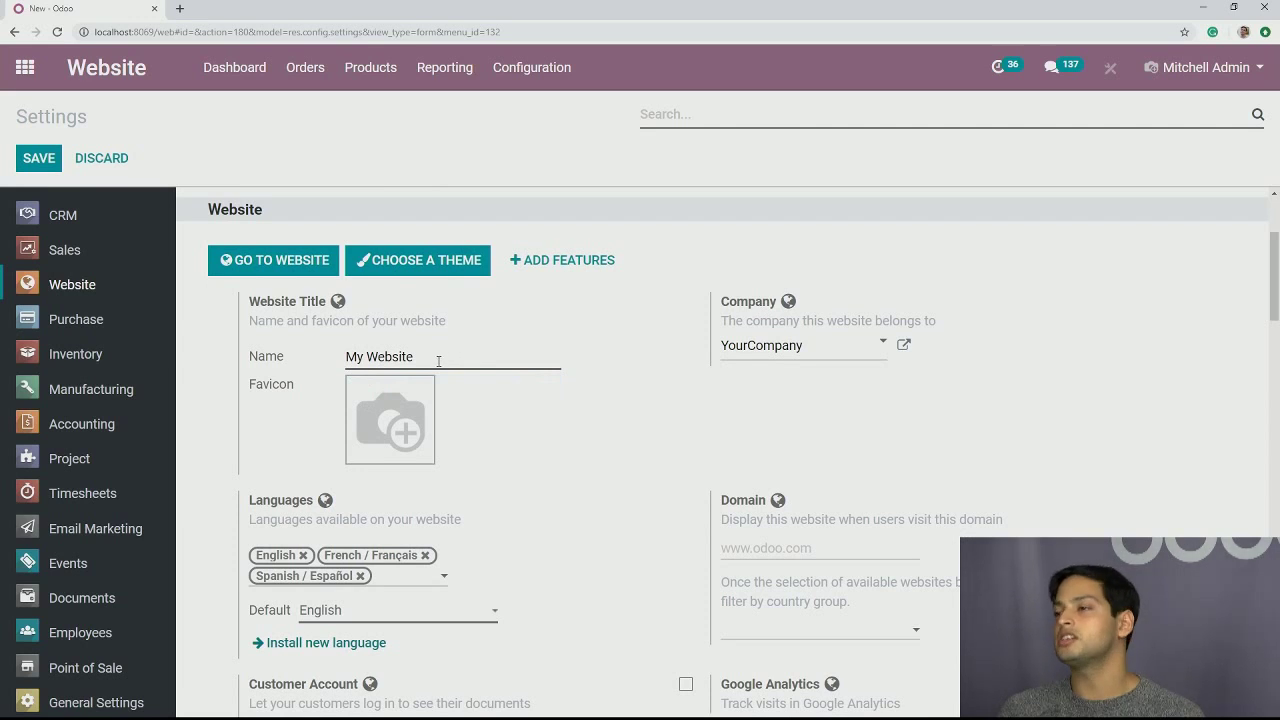
pyautogui.scroll(-1, 490, 414)
pyautogui.scroll(-1, 490, 414)
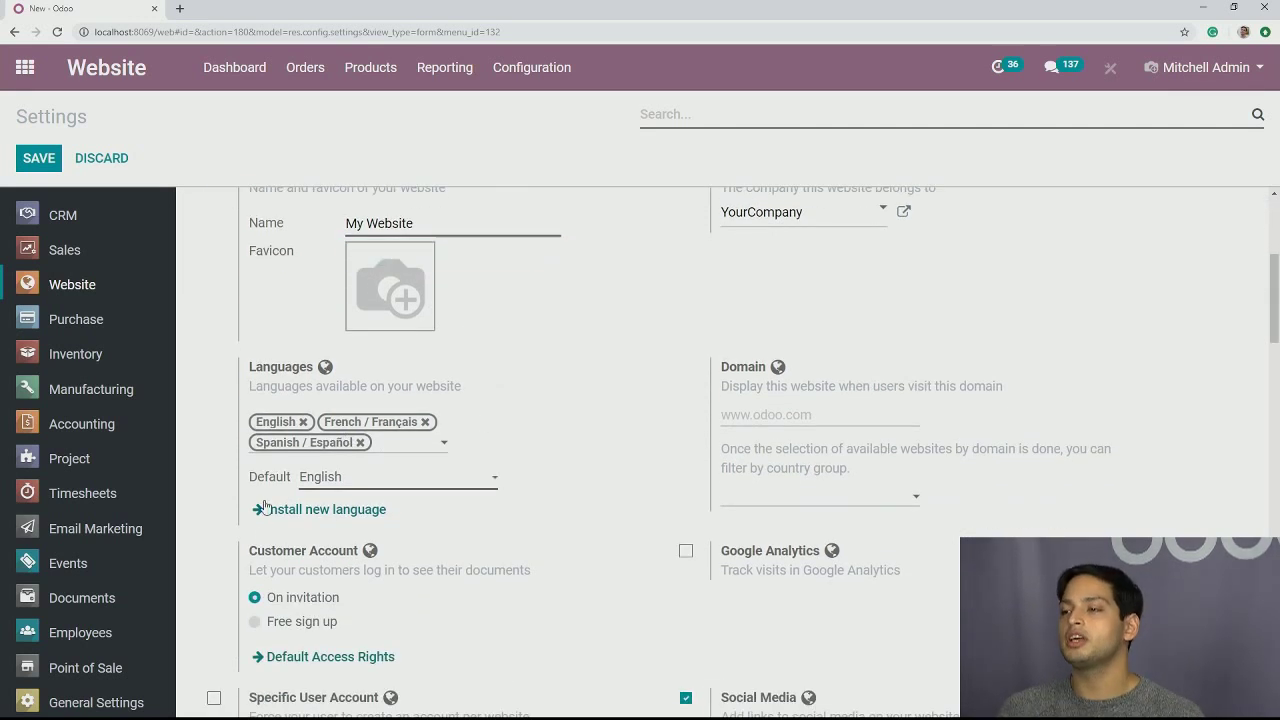
pyautogui.scroll(-1, 268, 496)
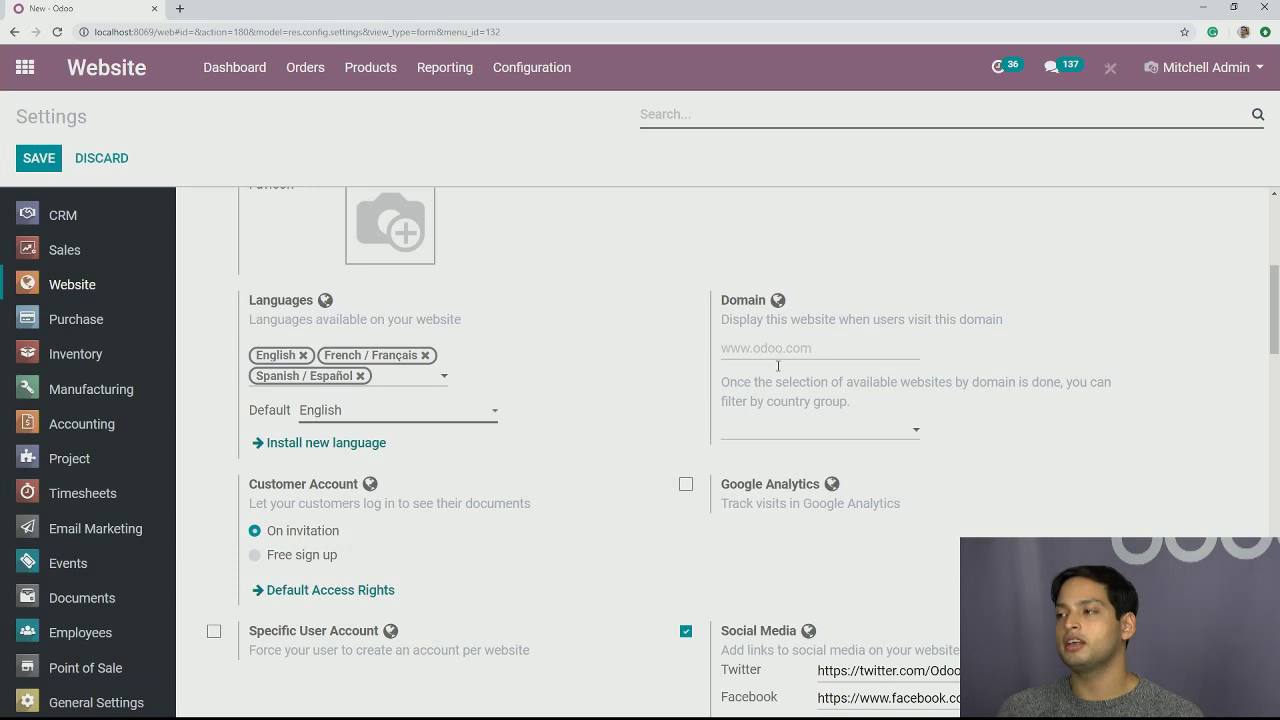
pyautogui.moveTo(776, 433)
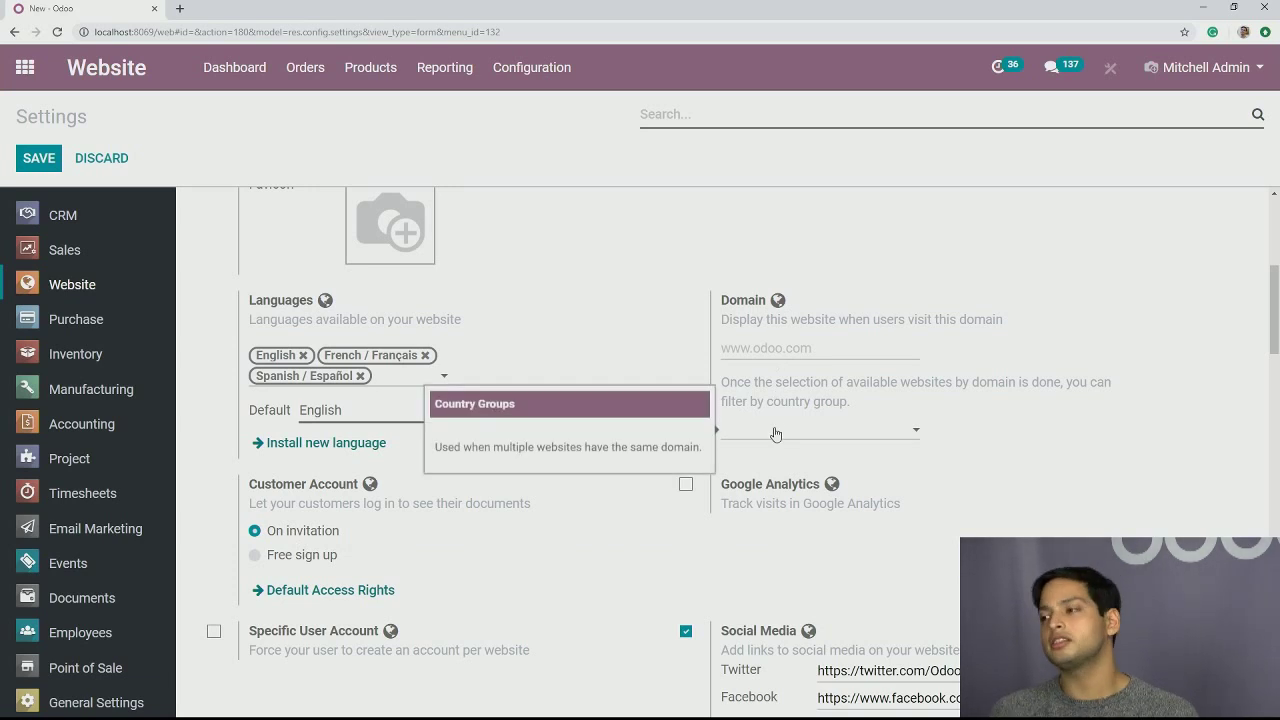
pyautogui.scroll(-5, 776, 433)
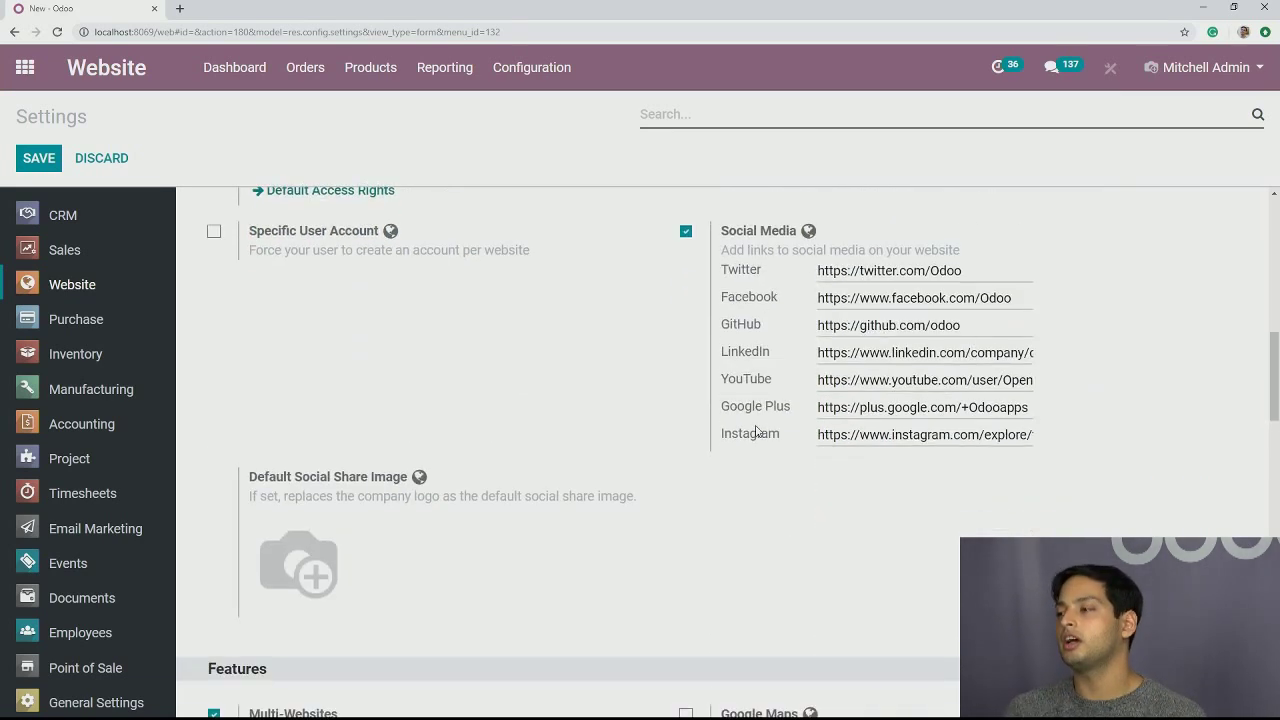
pyautogui.scroll(-1, 752, 430)
pyautogui.scroll(8, 752, 430)
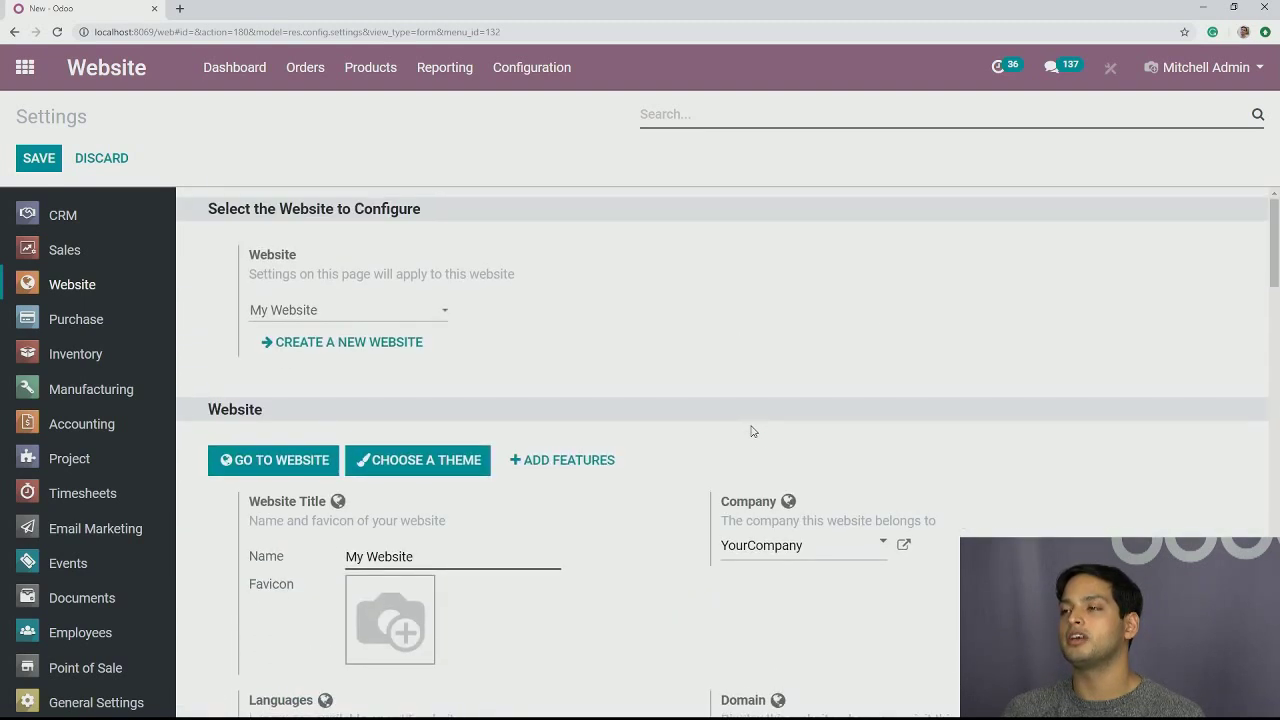
# Switch the settings to My Website 2 and review its languages and domain.
pyautogui.click(384, 317)
pyautogui.click(359, 366)
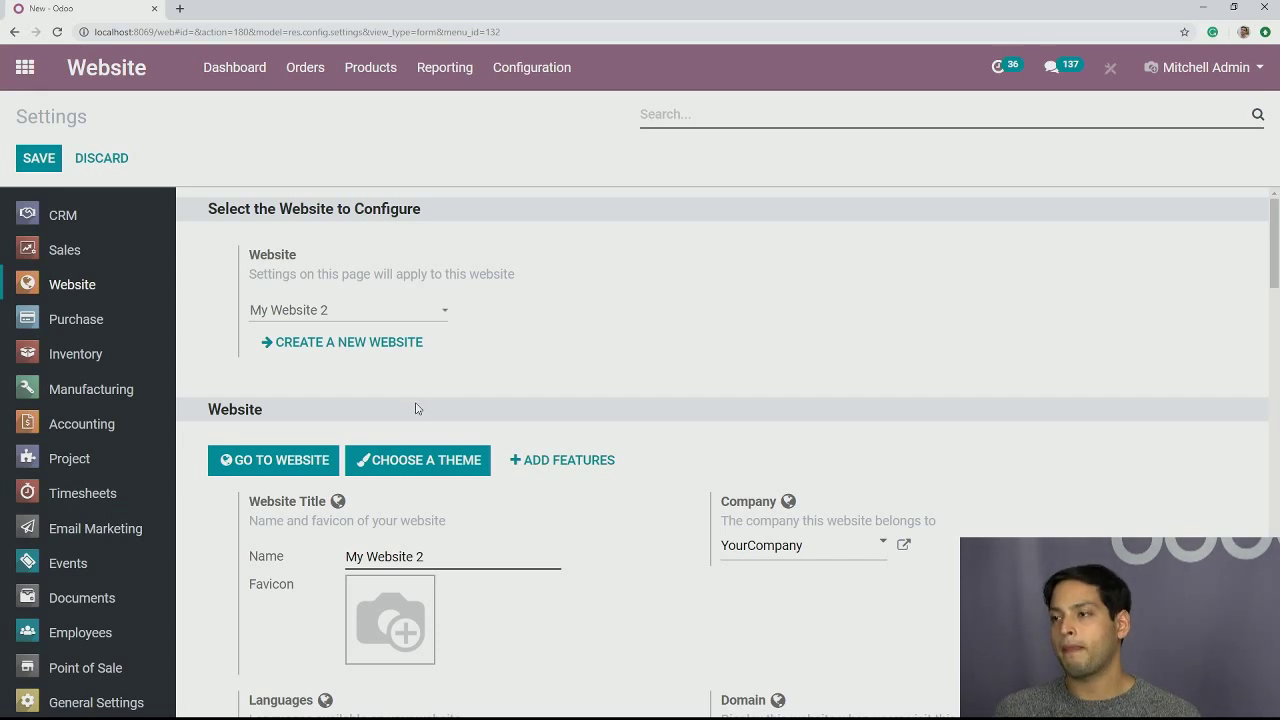
pyautogui.scroll(-3, 417, 408)
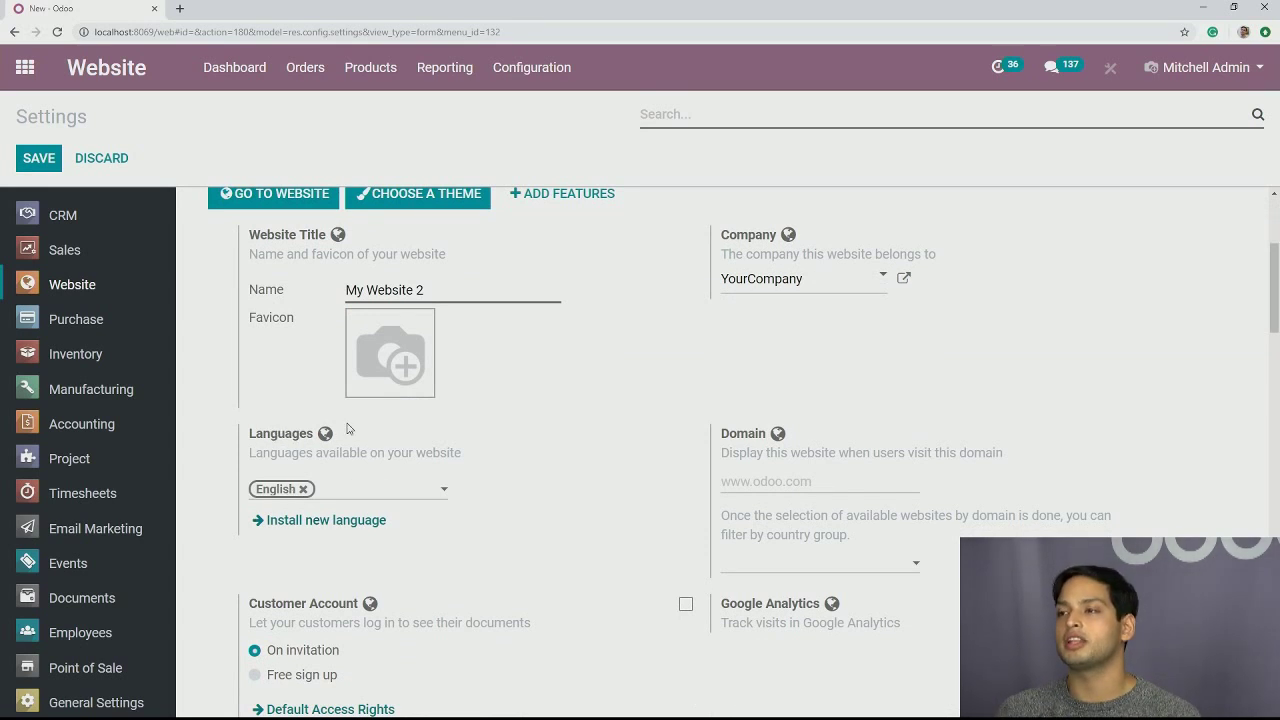
pyautogui.scroll(-1, 350, 430)
pyautogui.moveTo(381, 297)
pyautogui.scroll(-1, 380, 370)
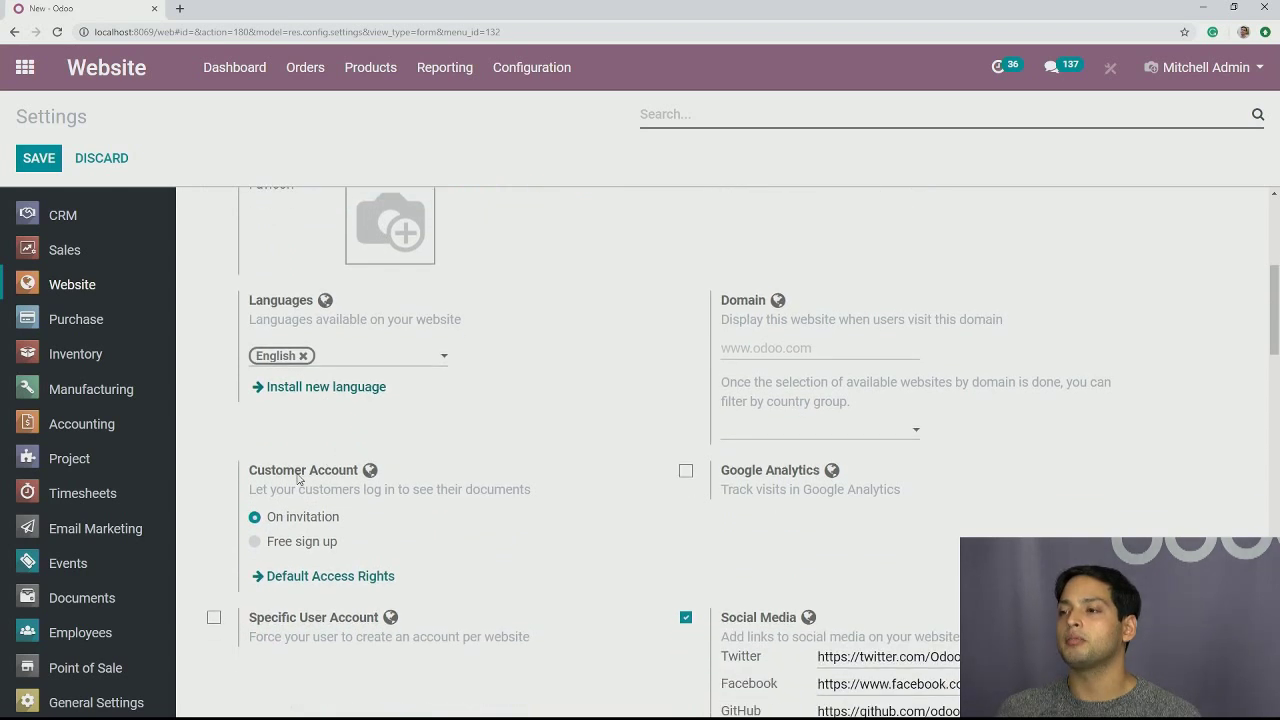
pyautogui.scroll(-1, 298, 480)
pyautogui.scroll(1, 907, 481)
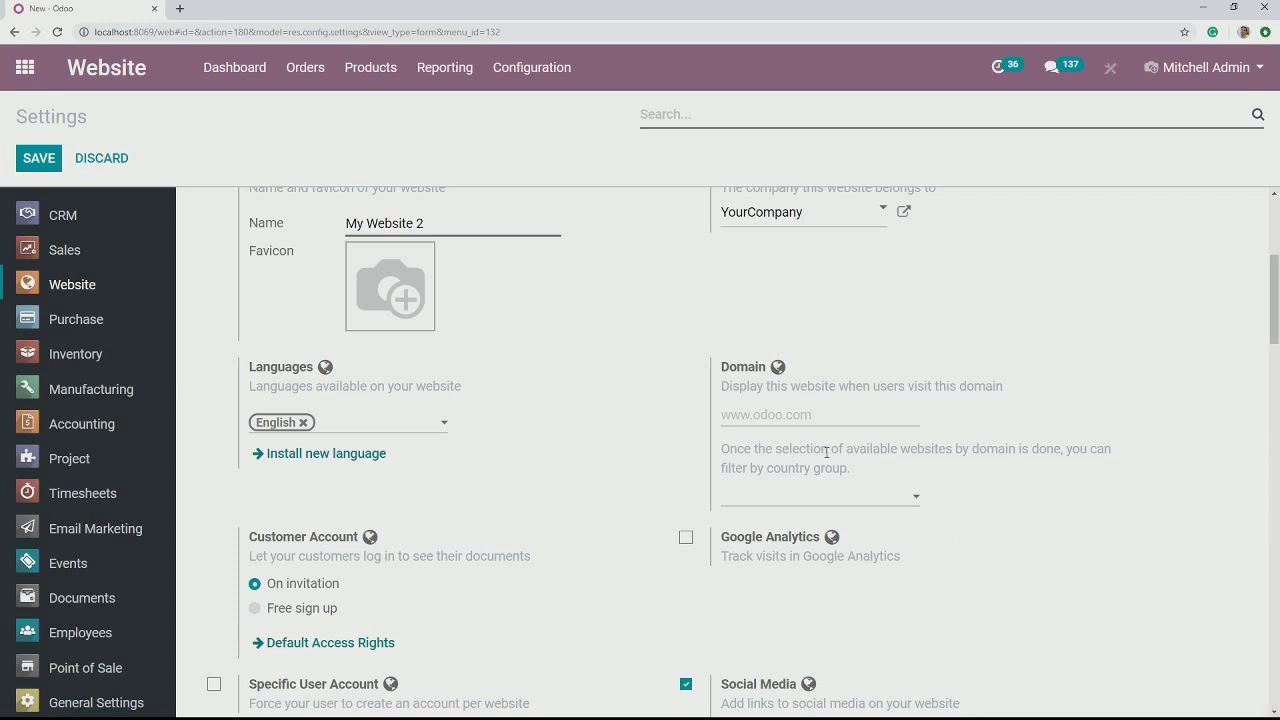
# Check the country groups without choosing one, then save the settings for My Website 2.
pyautogui.click(829, 498)
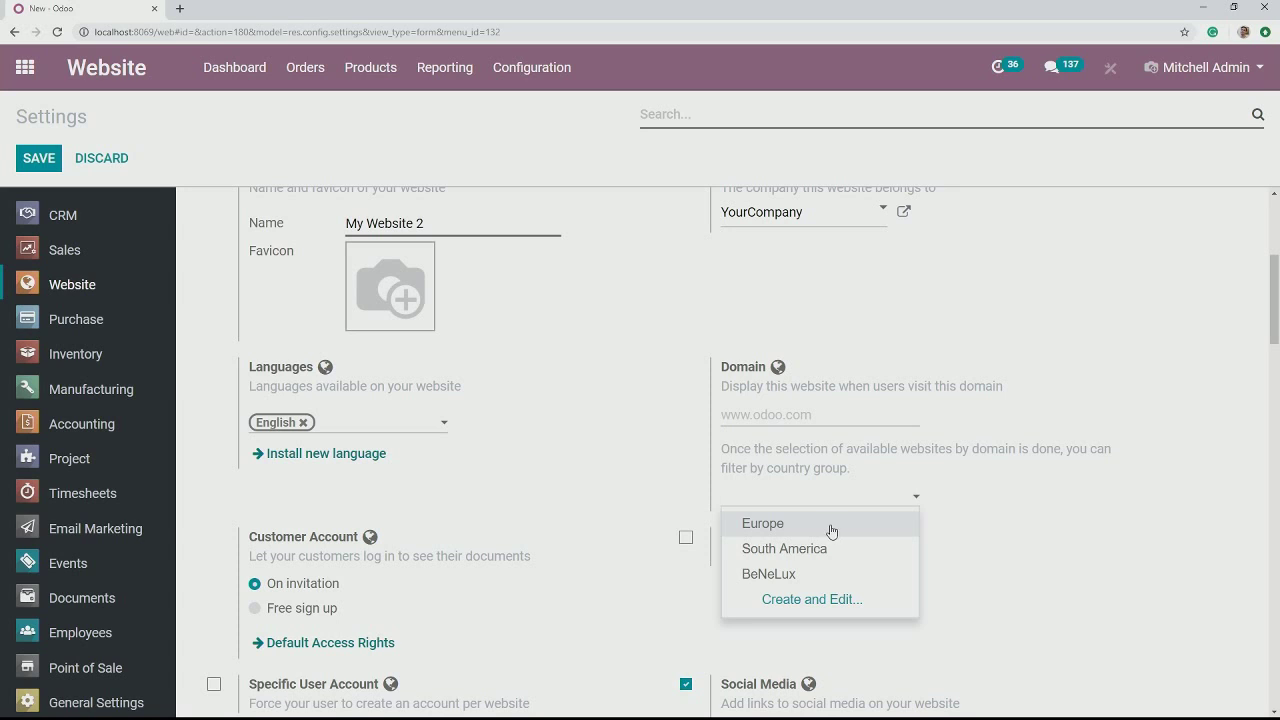
pyautogui.click(929, 381)
pyautogui.scroll(3, 929, 381)
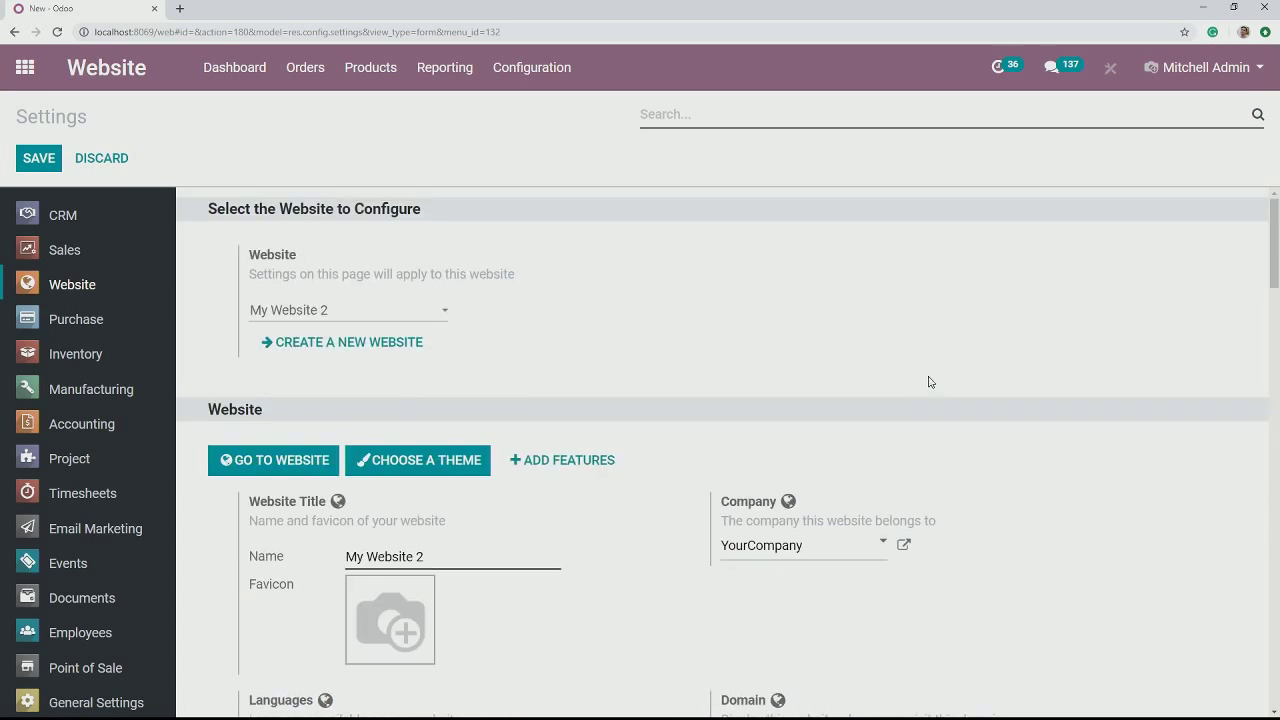
pyautogui.click(39, 160)
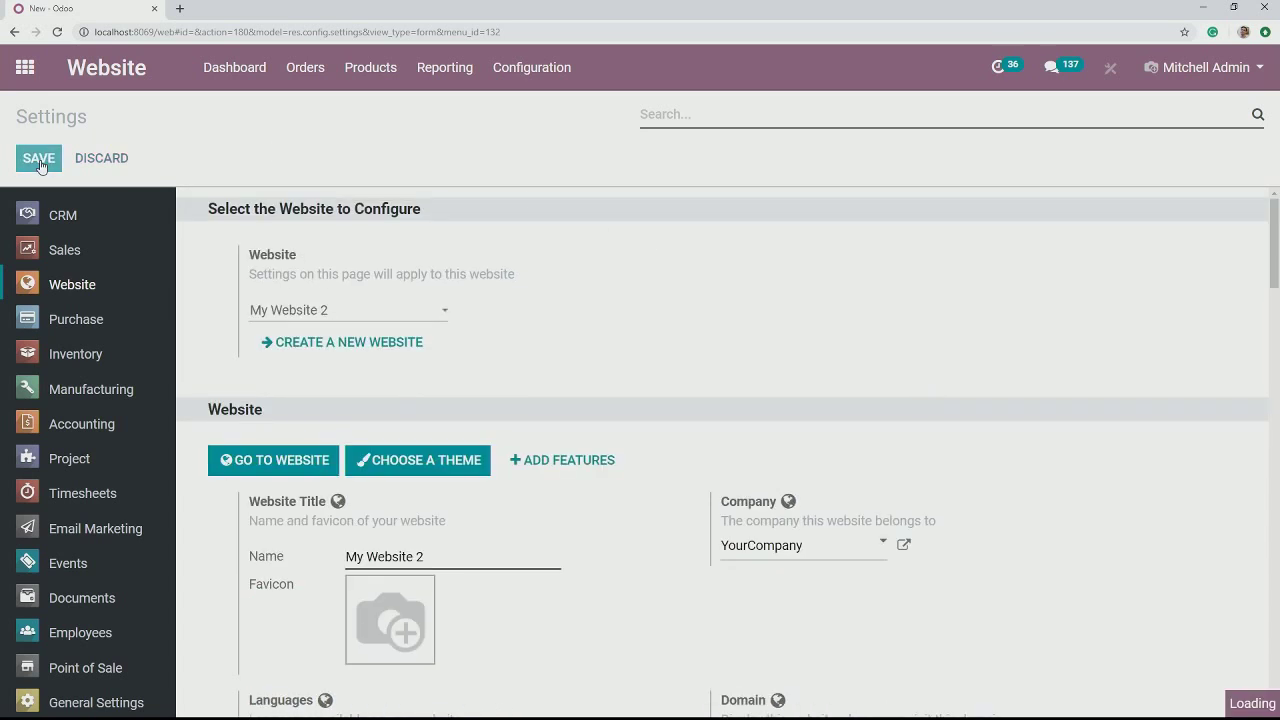
# Go to the live website and switch it to My Website's homepage.
pyautogui.click(100, 72)
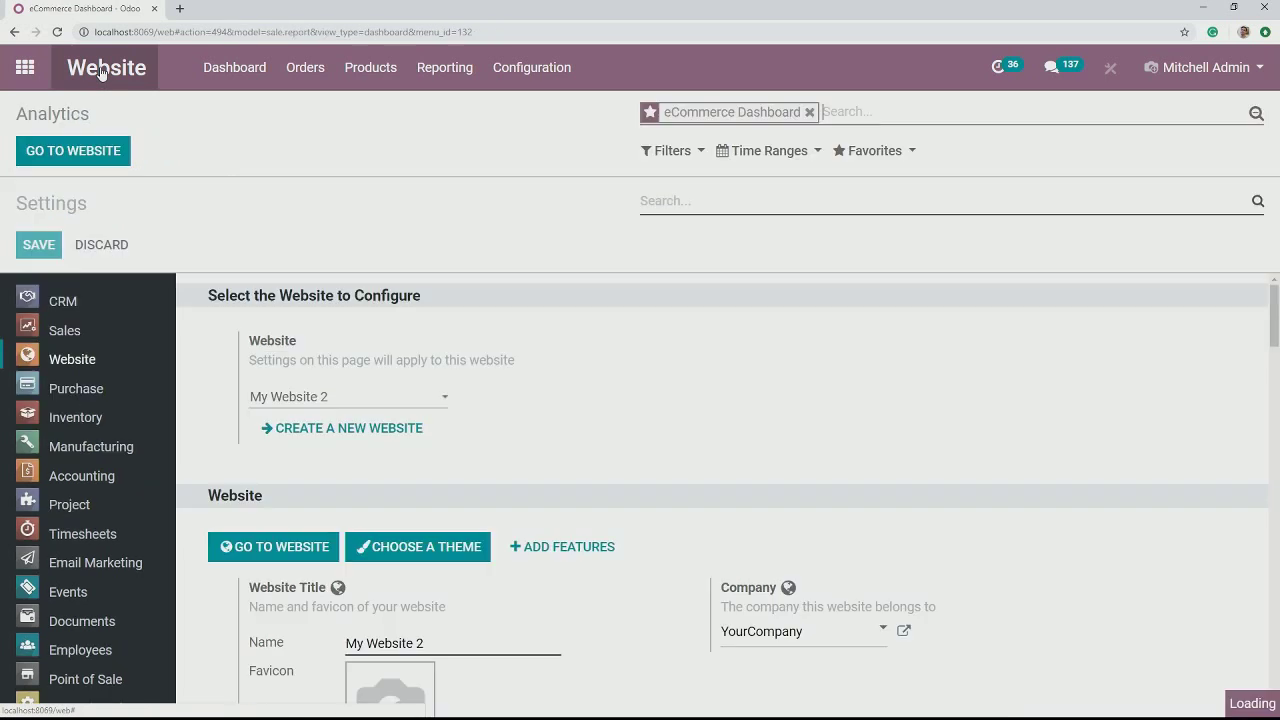
pyautogui.click(100, 155)
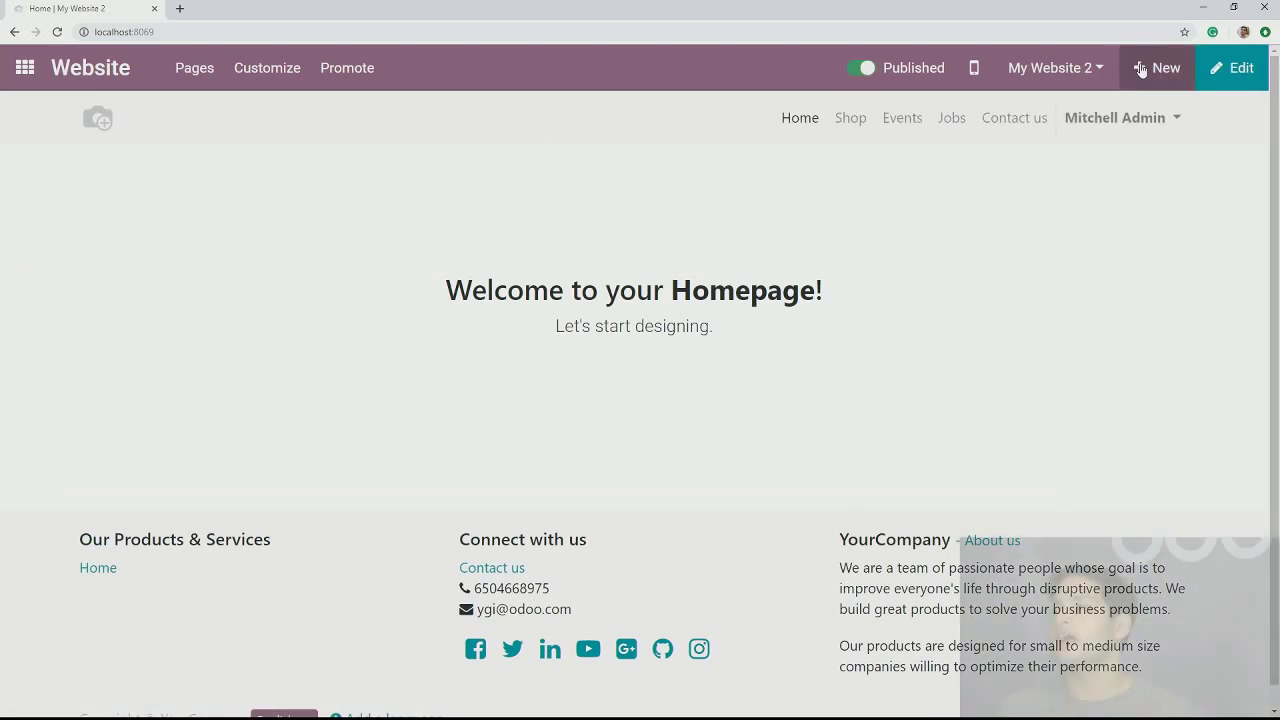
pyautogui.click(1055, 67)
pyautogui.click(1040, 117)
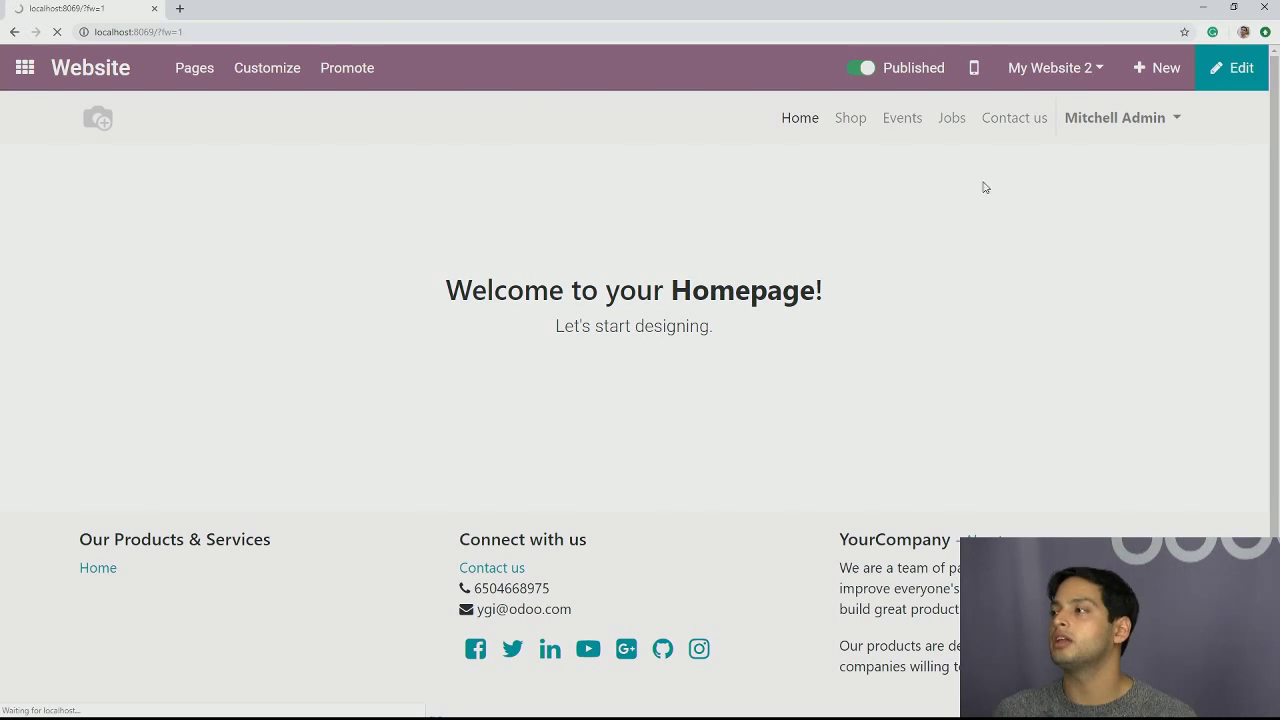
pyautogui.click(1058, 68)
pyautogui.click(430, 80)
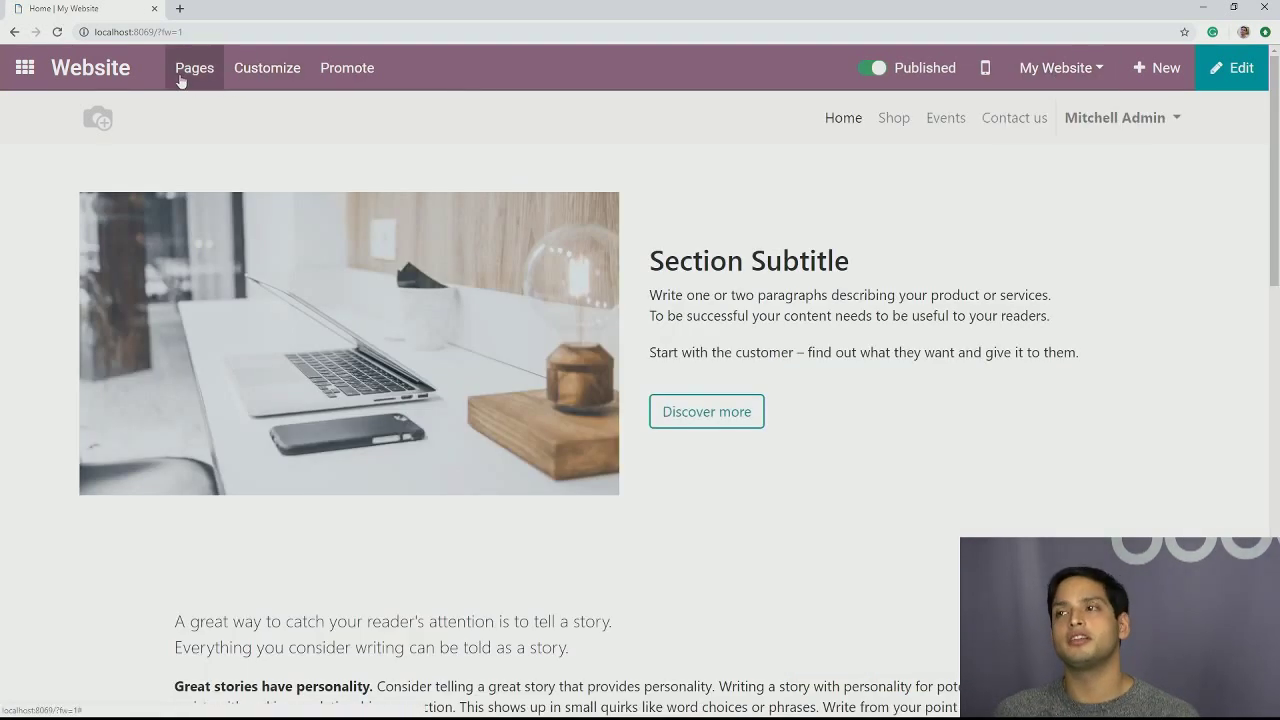
# Add a Jobs menu entry linking to /Jobs, move it above Contact us, and save the menu.
pyautogui.click(181, 81)
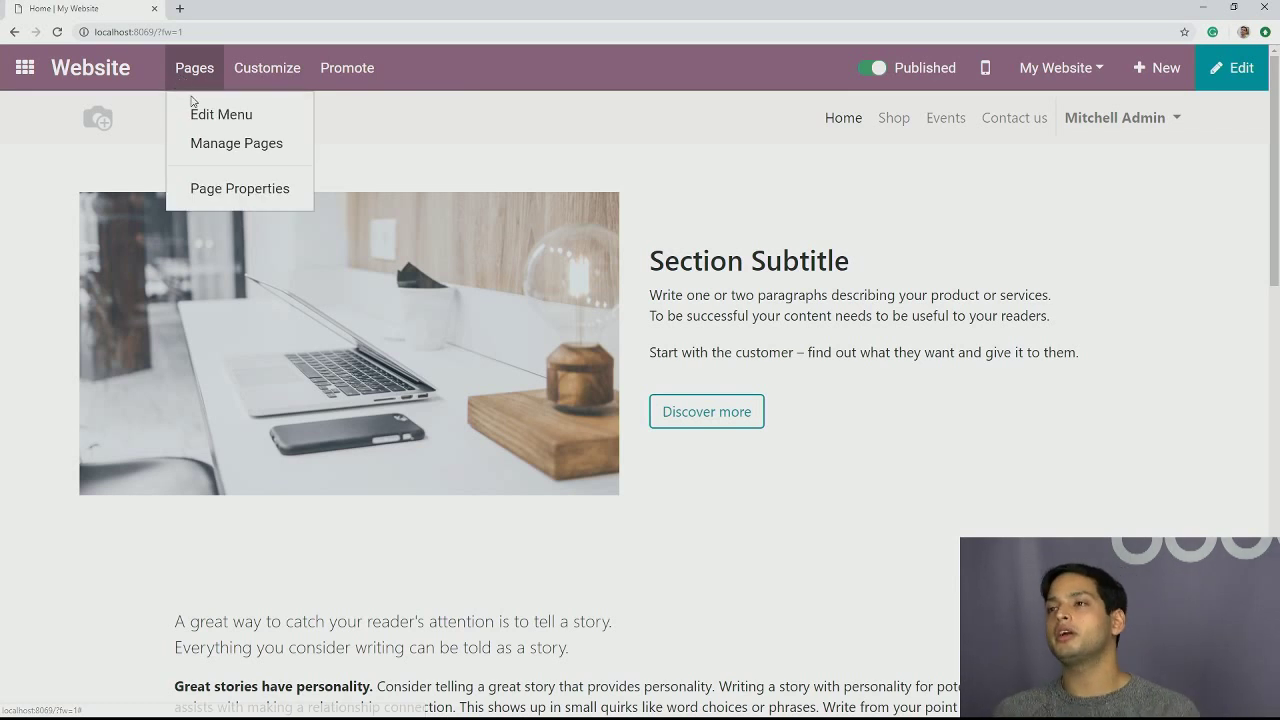
pyautogui.click(206, 117)
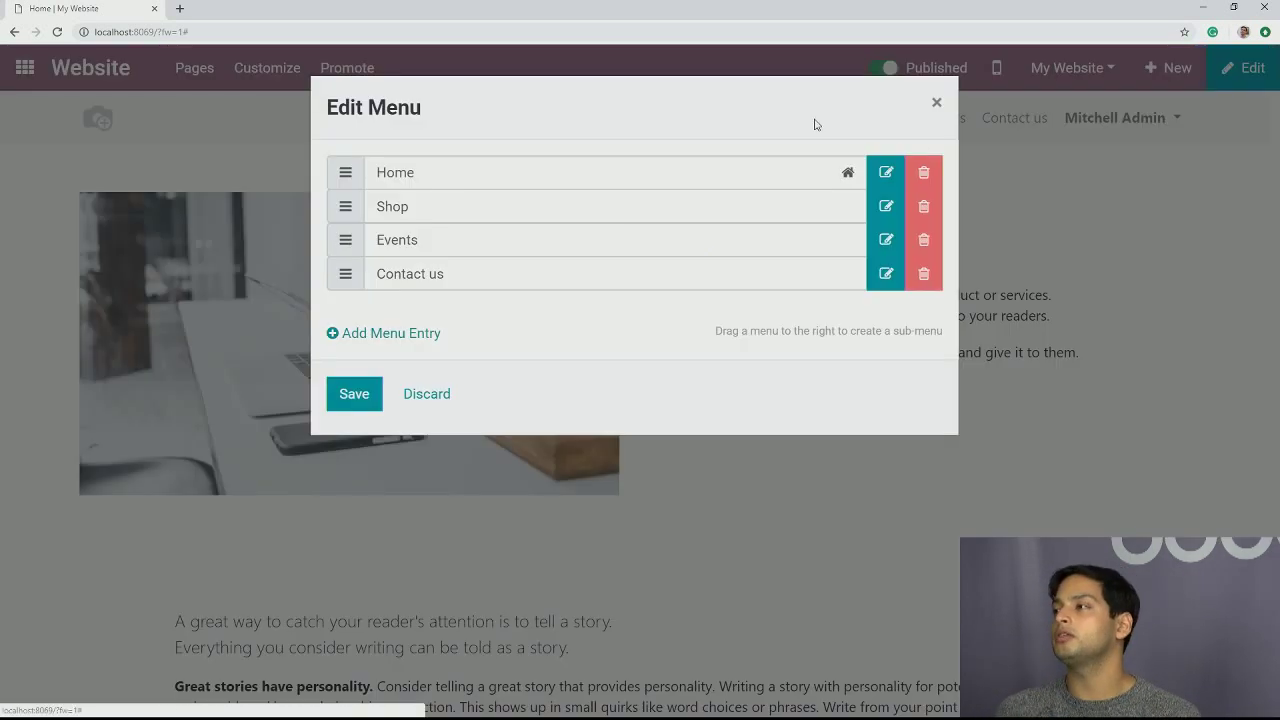
pyautogui.click(378, 335)
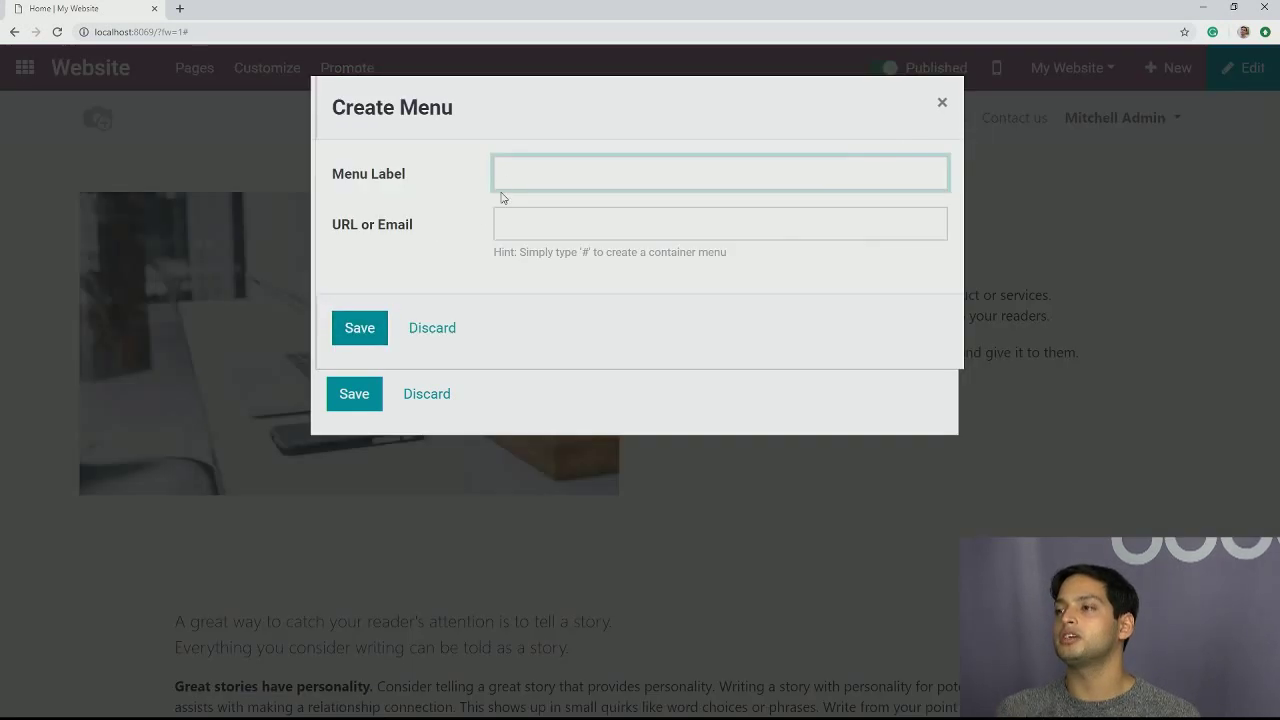
pyautogui.click(505, 180)
pyautogui.write('job')
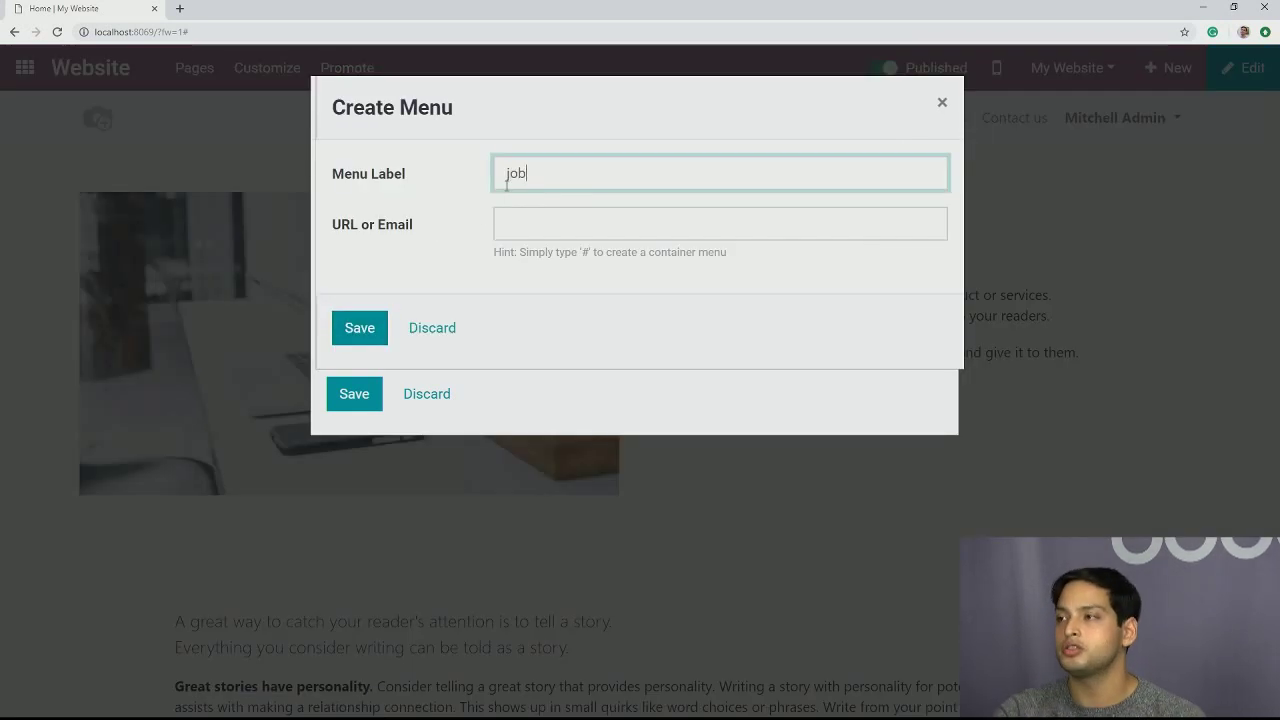
pyautogui.write('sJobs')
pyautogui.press('Tab')
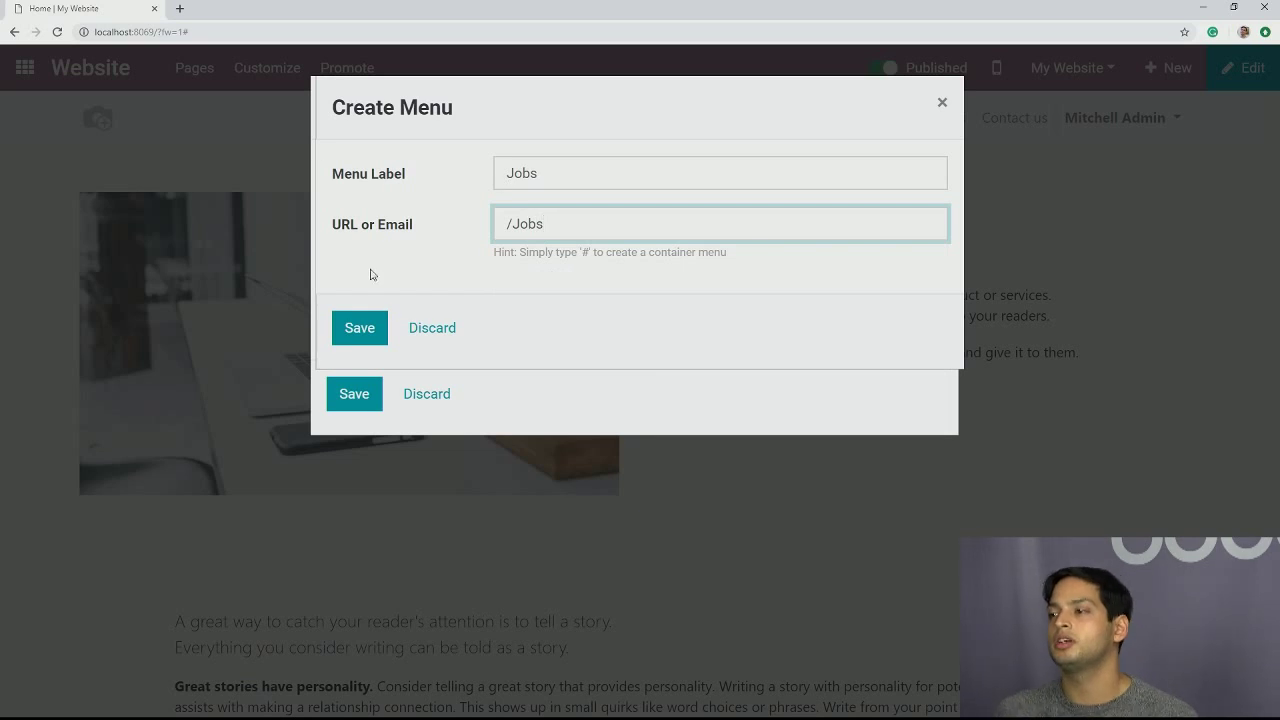
pyautogui.click(360, 330)
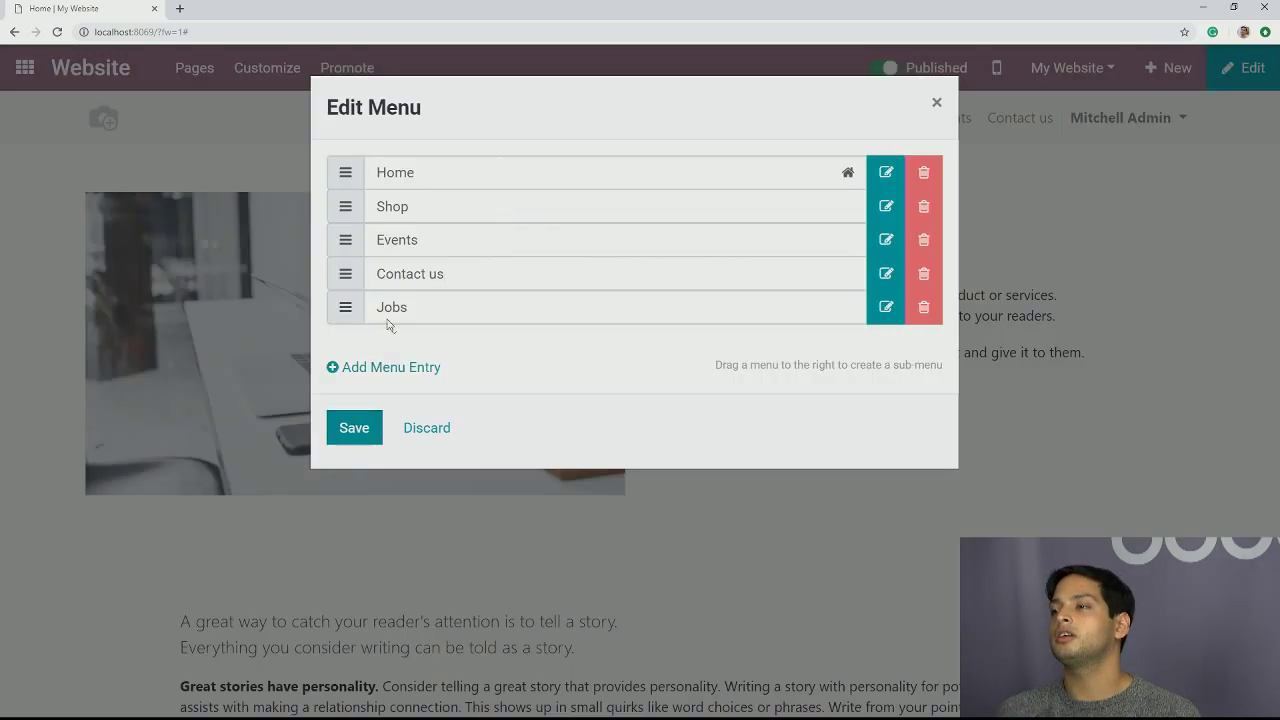
pyautogui.moveTo(406, 311); pyautogui.dragTo(410, 275)
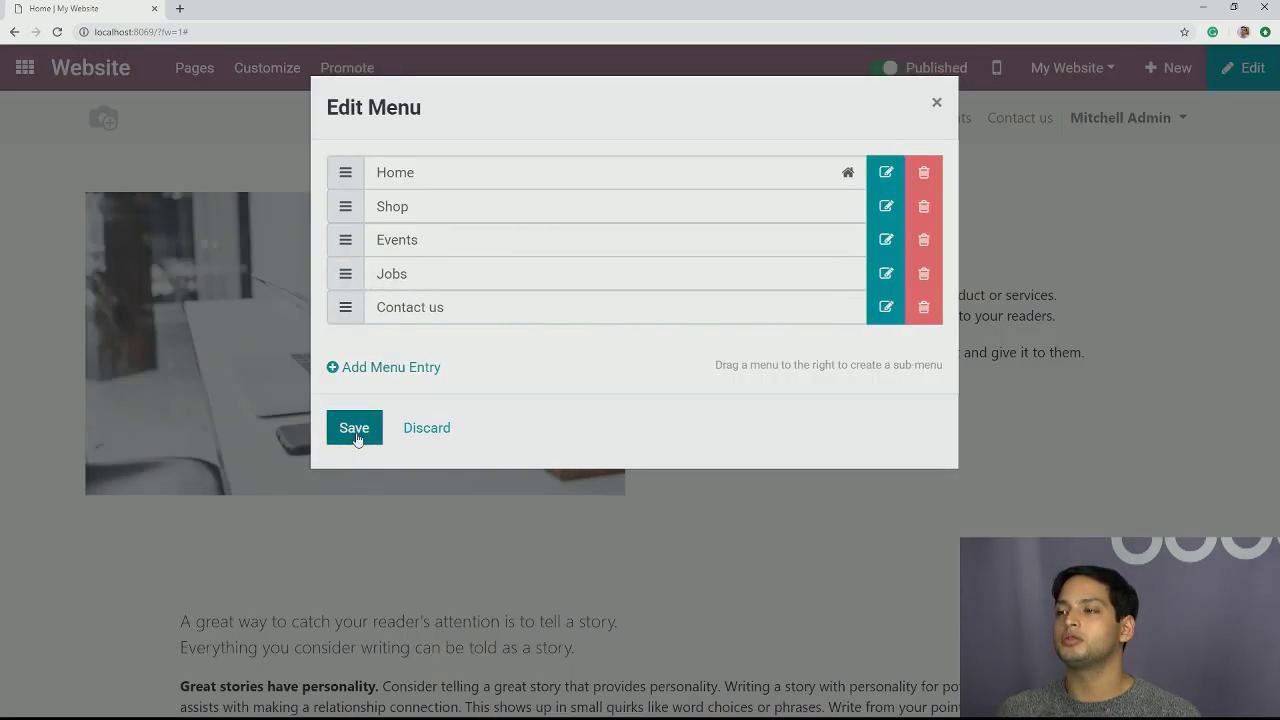
pyautogui.click(354, 427)
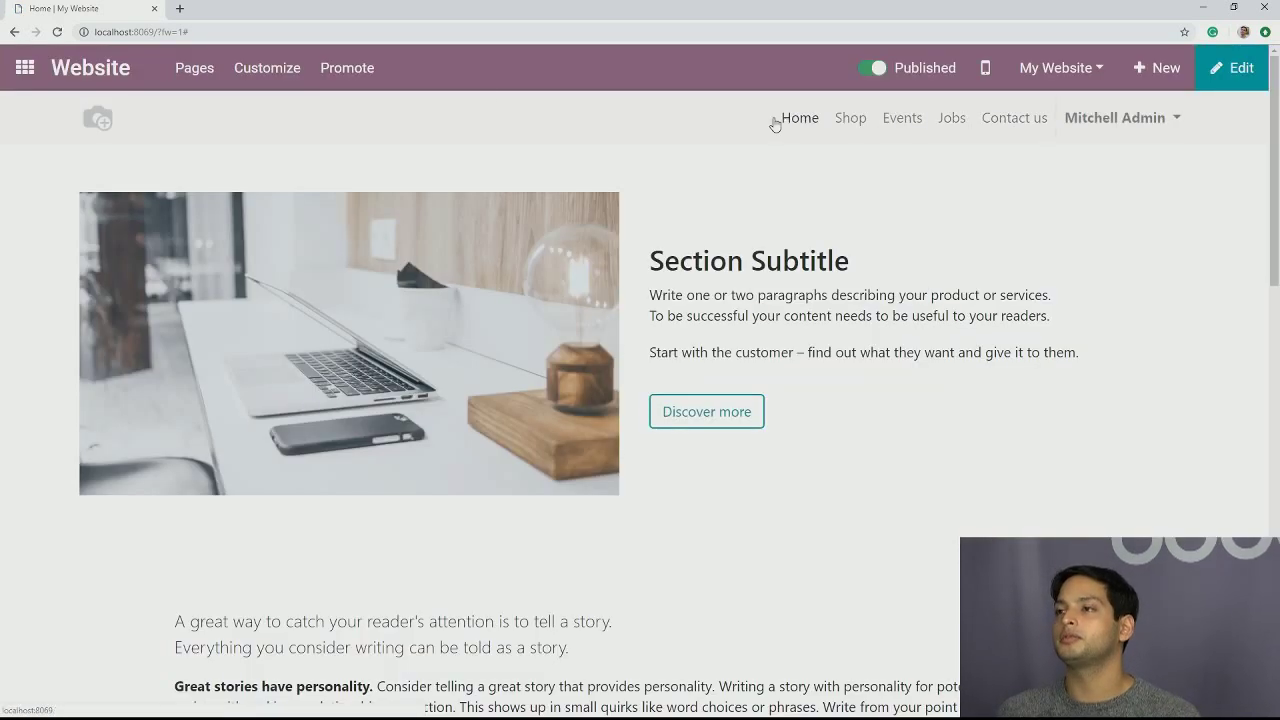
# In edit mode, drop a Cover block with 'Catchy Headline' at the top of the homepage and save.
pyautogui.click(294, 64)
pyautogui.moveTo(350, 67)
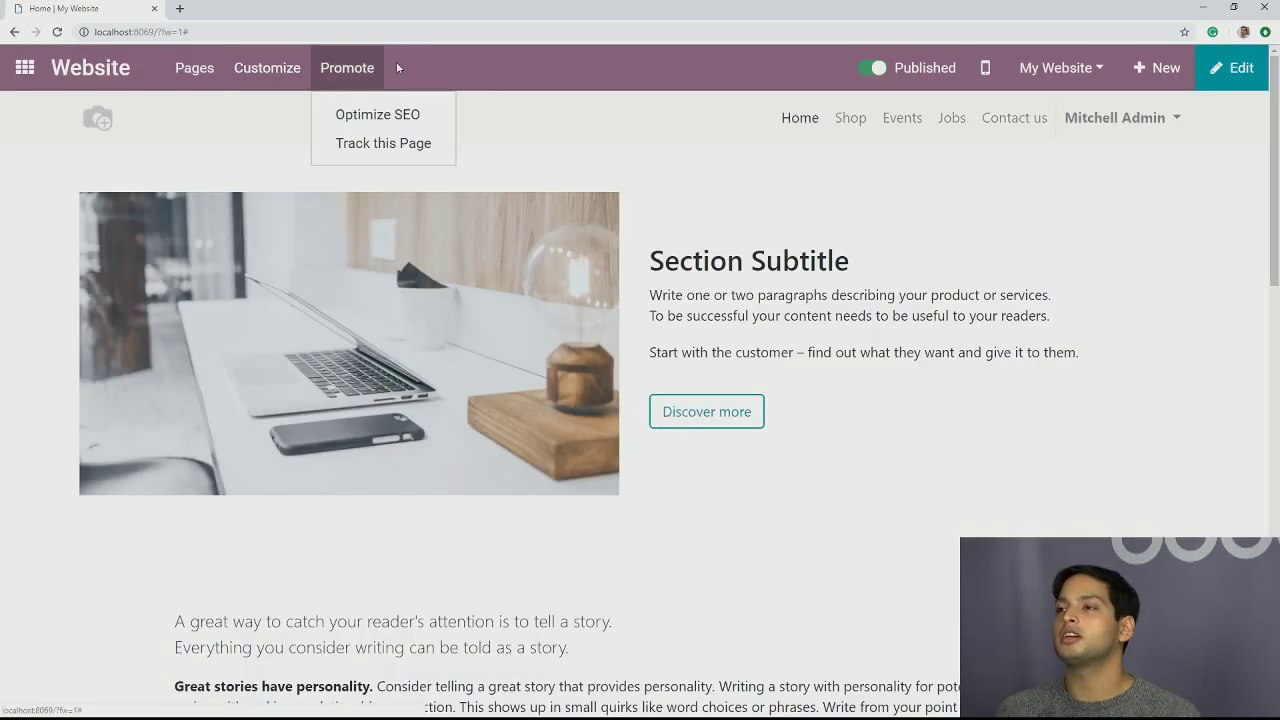
pyautogui.click(1216, 70)
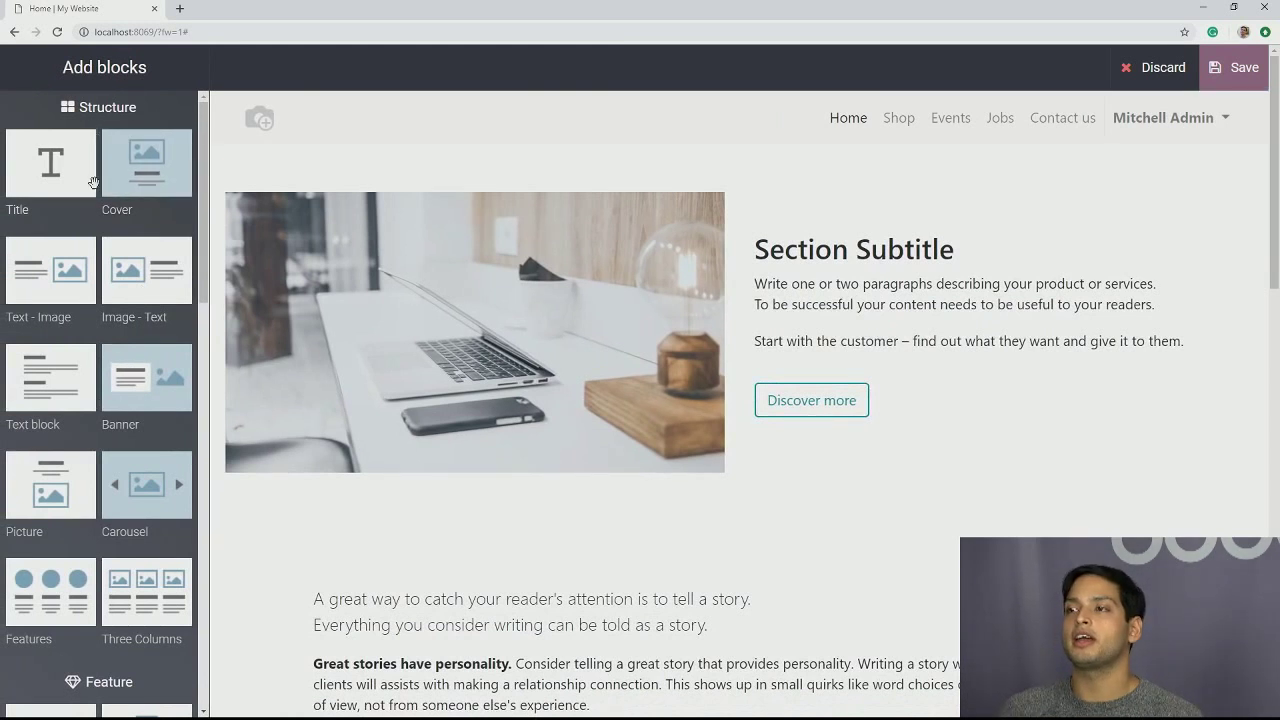
pyautogui.moveTo(153, 162); pyautogui.dragTo(394, 254)
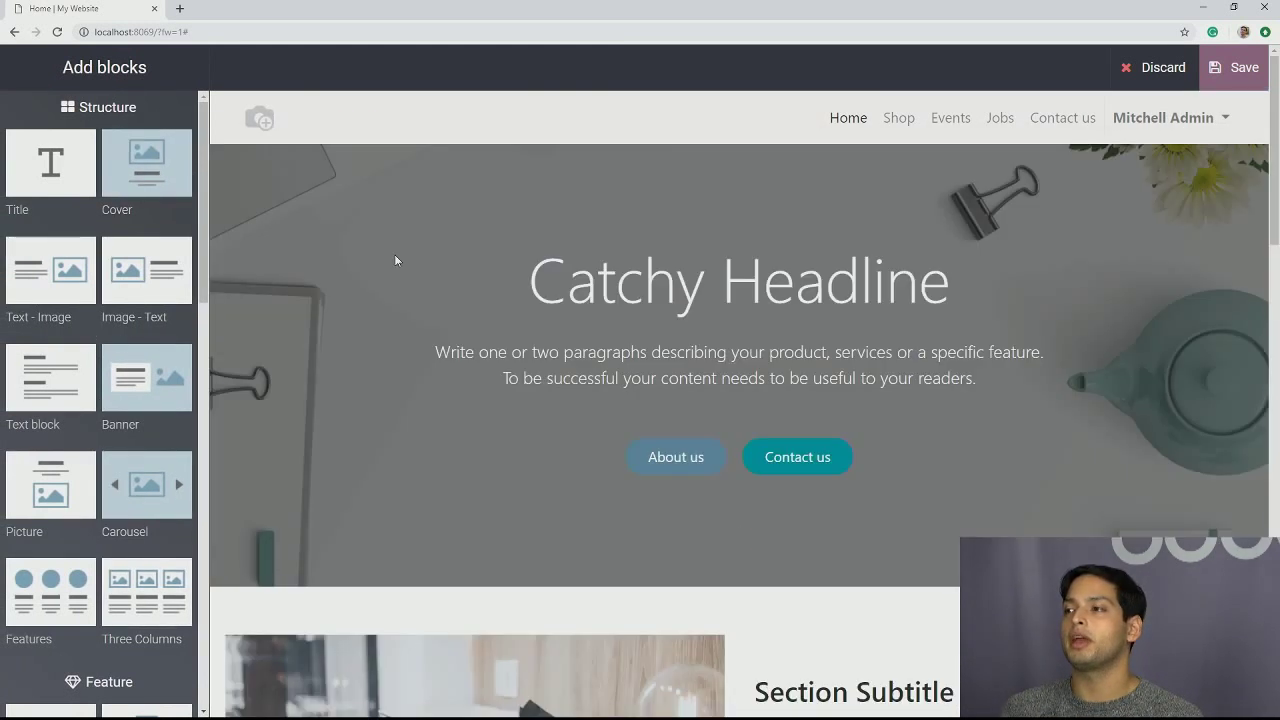
pyautogui.click(886, 205)
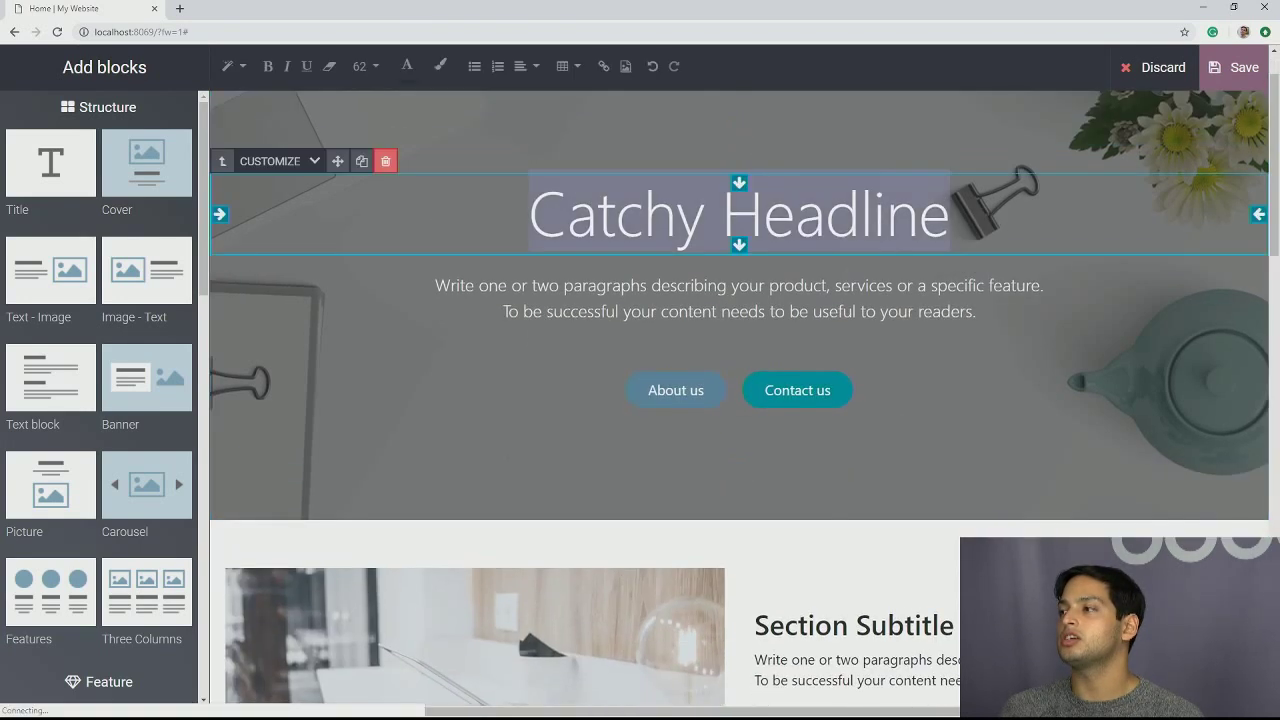
pyautogui.scroll(-4, 845, 281)
pyautogui.scroll(-9, 845, 281)
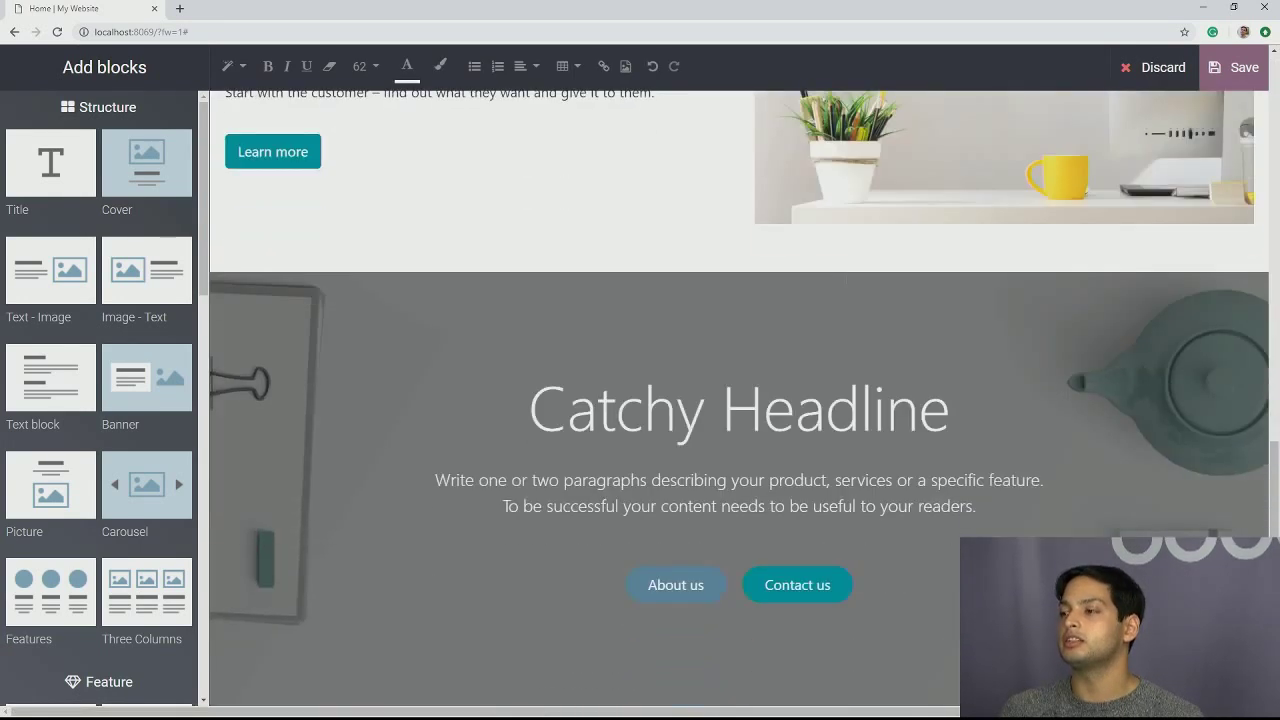
pyautogui.scroll(8, 845, 281)
pyautogui.scroll(8, 845, 281)
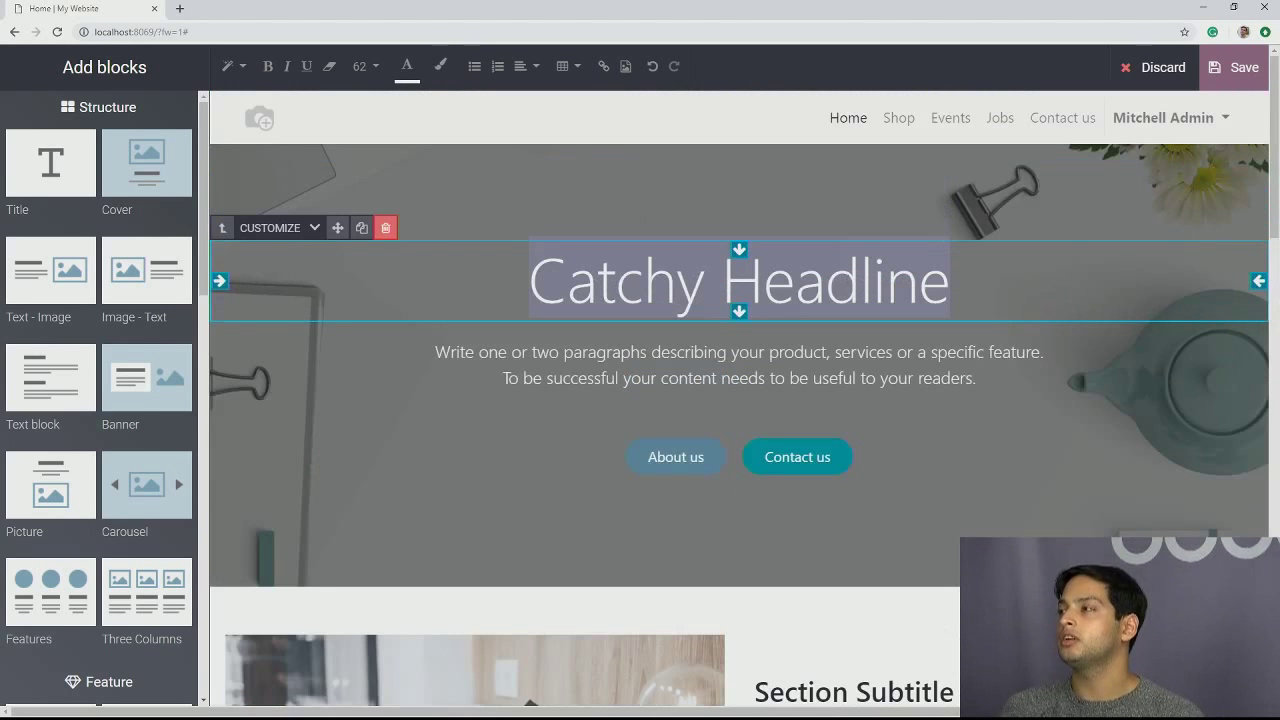
pyautogui.click(1241, 70)
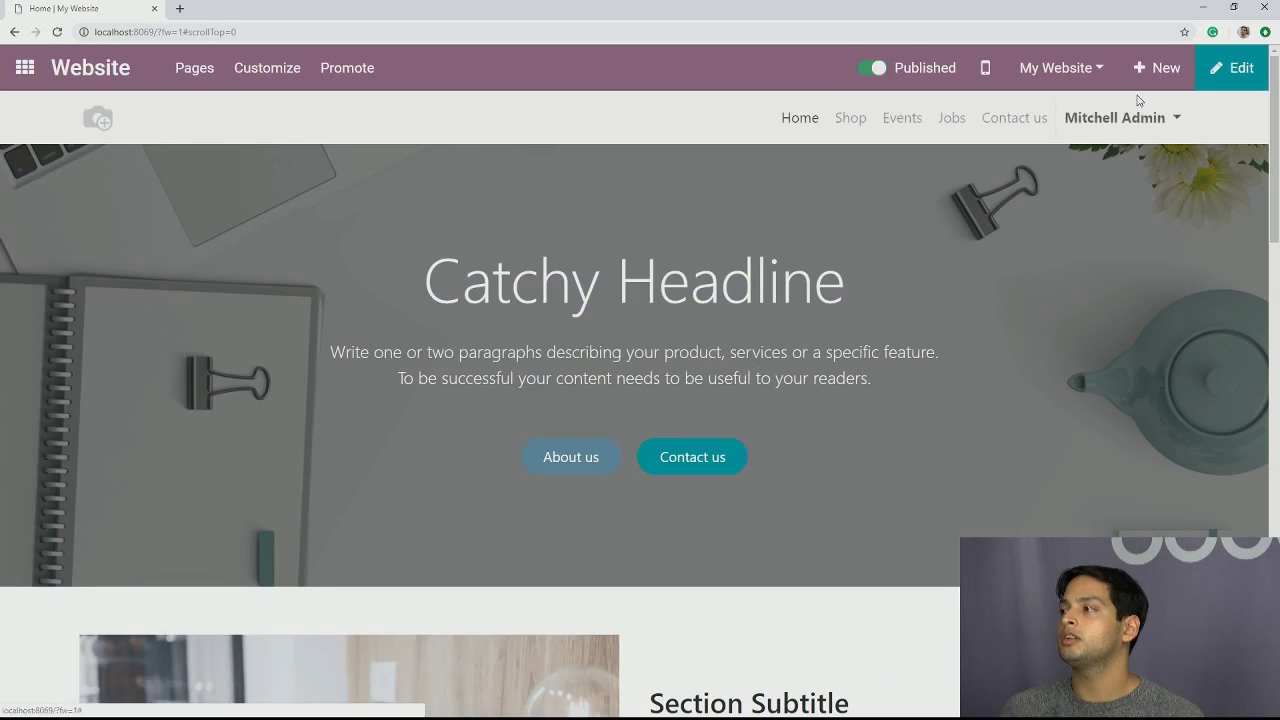
# Choose New Job Offer under + New and install the Online Jobs app.
pyautogui.click(1168, 78)
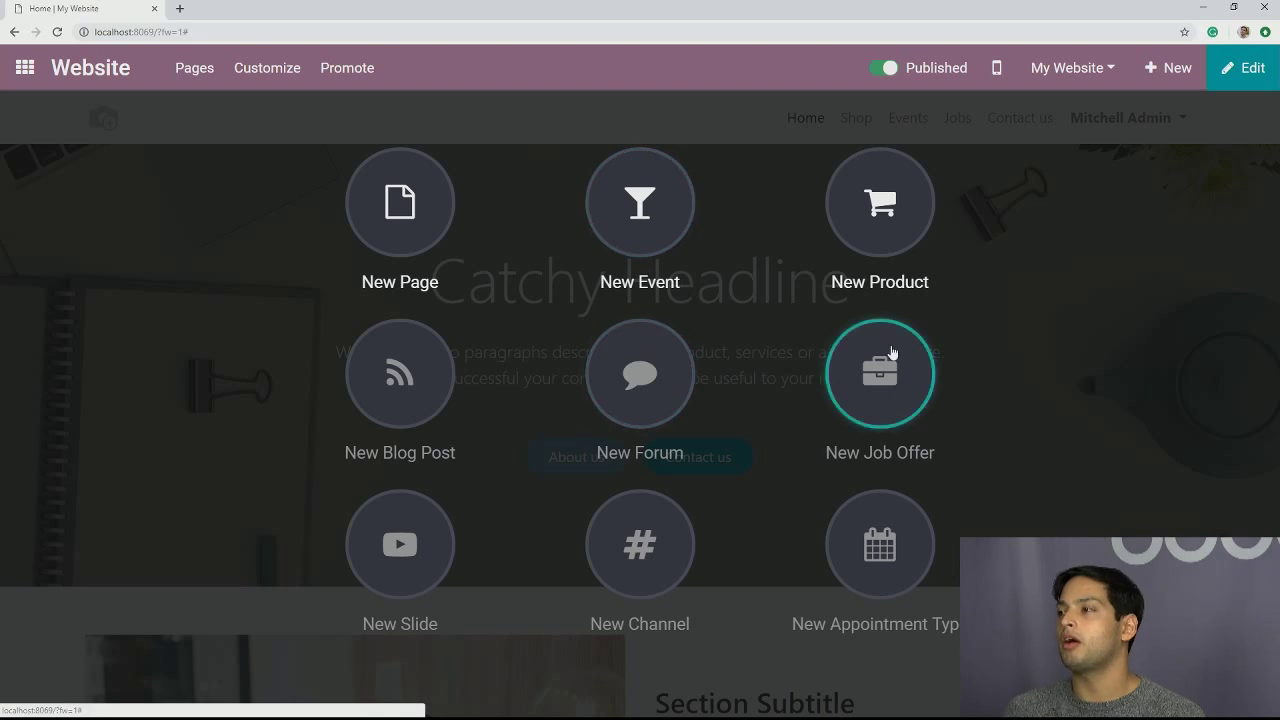
pyautogui.click(891, 350)
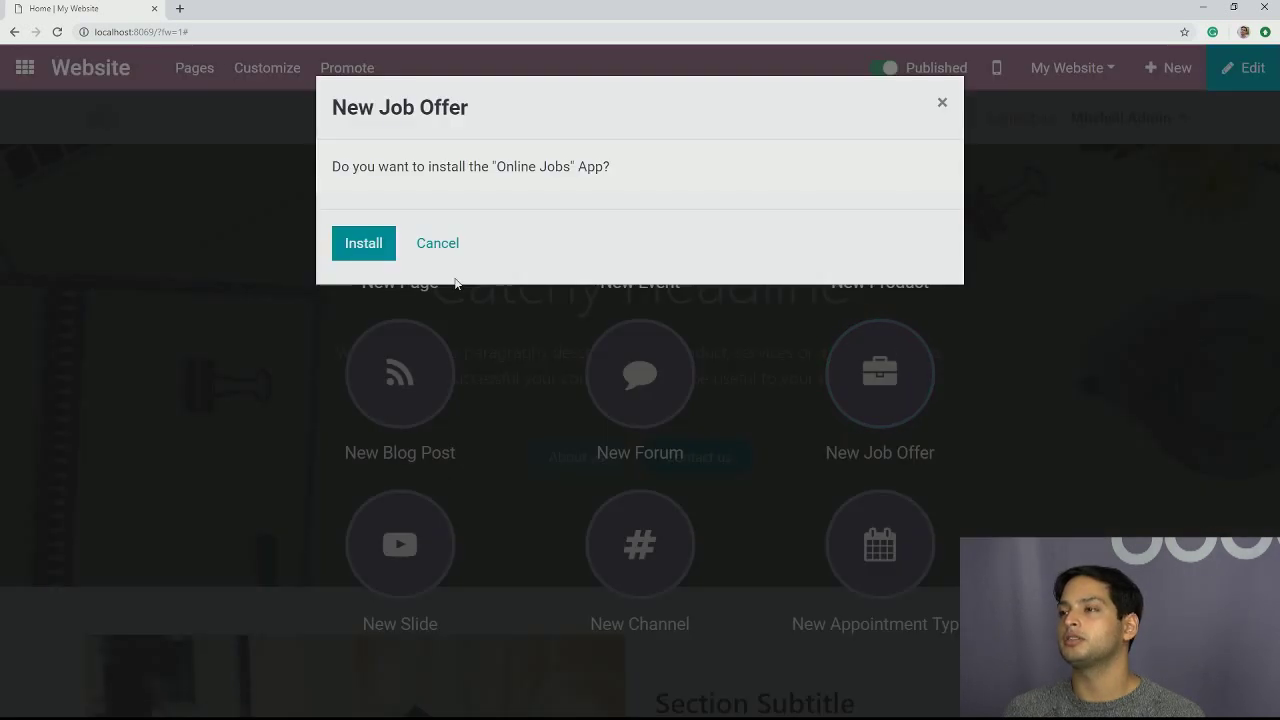
pyautogui.click(378, 255)
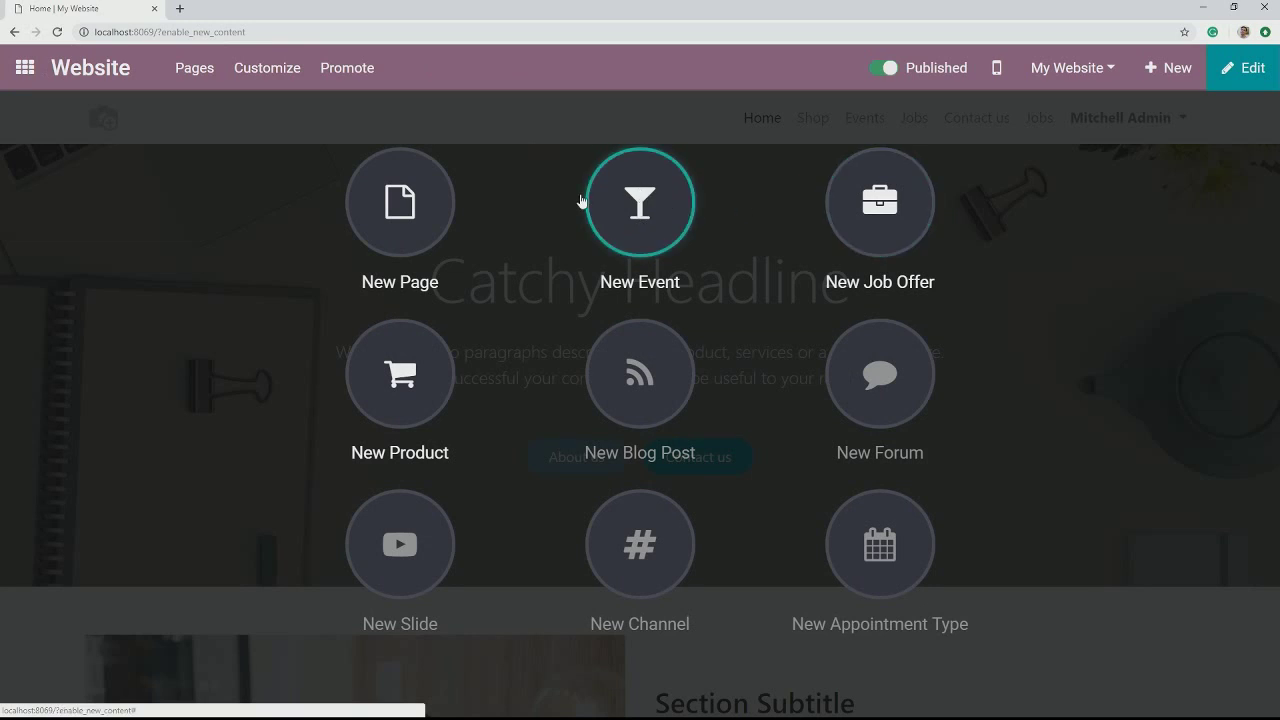
# Create a new event named 'Job Fair'.
pyautogui.click(618, 182)
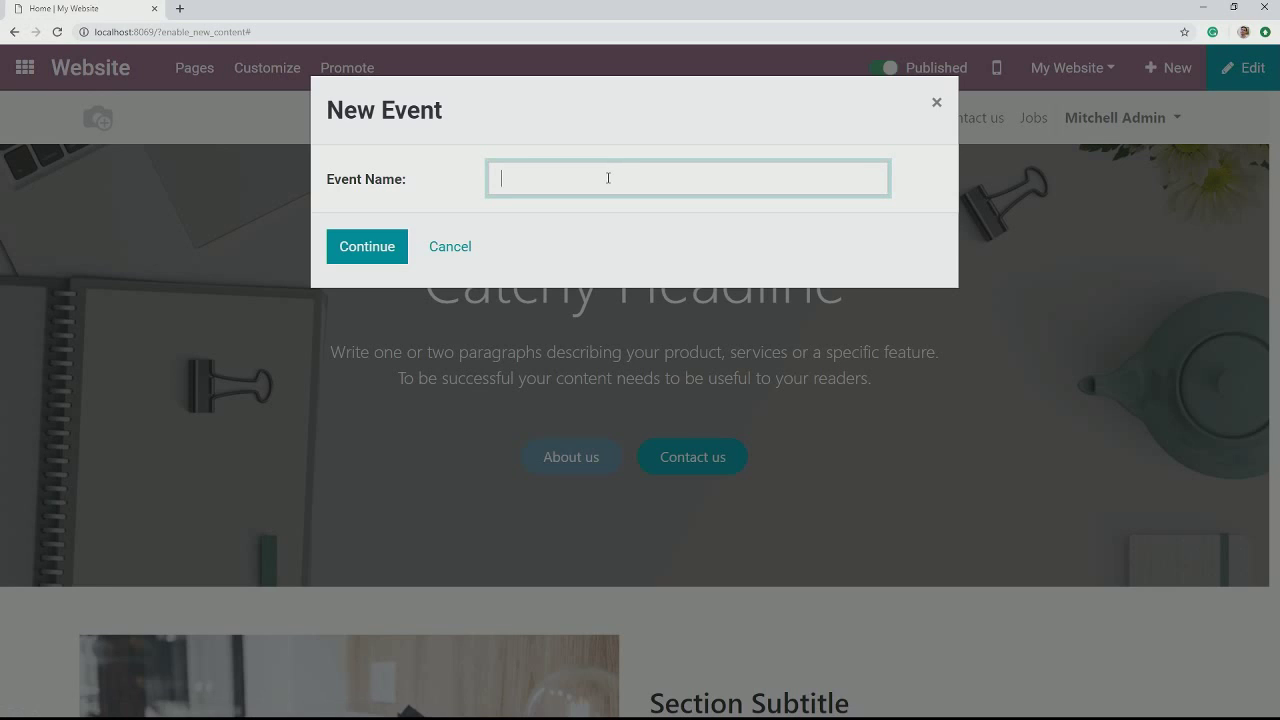
pyautogui.write('Job Fair')
pyautogui.click(390, 246)
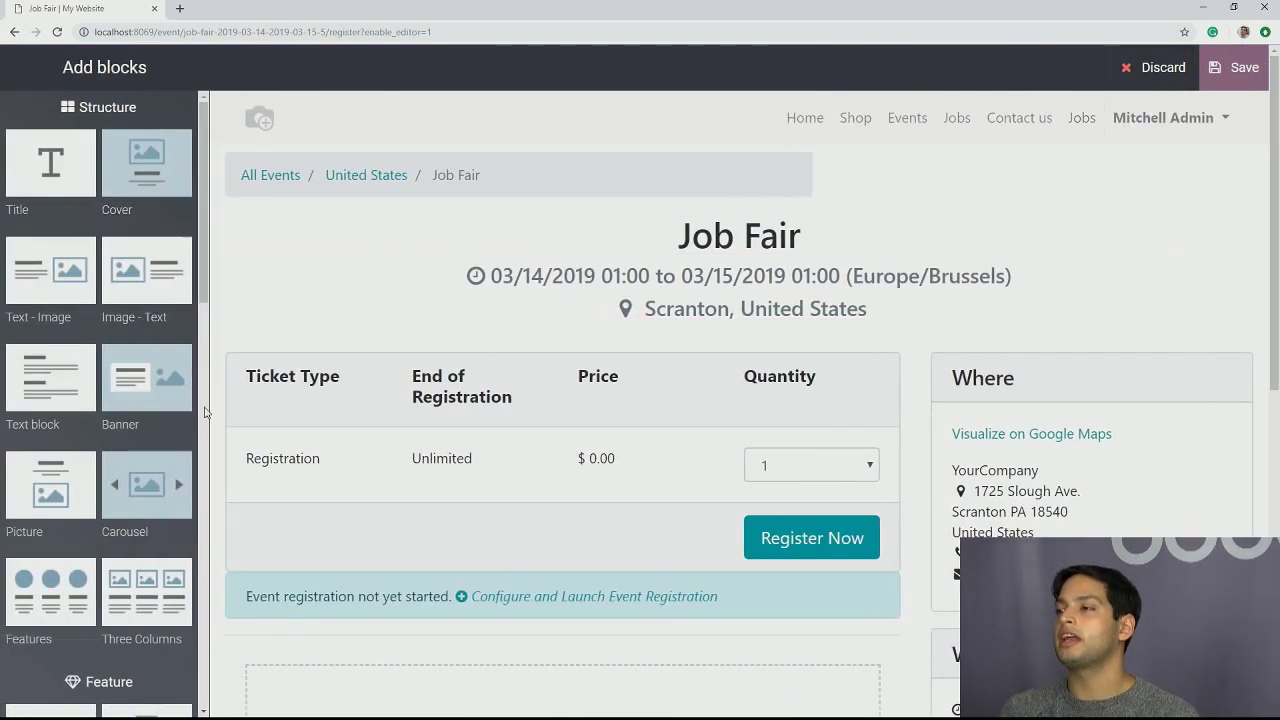
# Drop a Cover block below the event's registration info and save the page.
pyautogui.scroll(-1, 283, 437)
pyautogui.moveTo(153, 163); pyautogui.dragTo(394, 563)
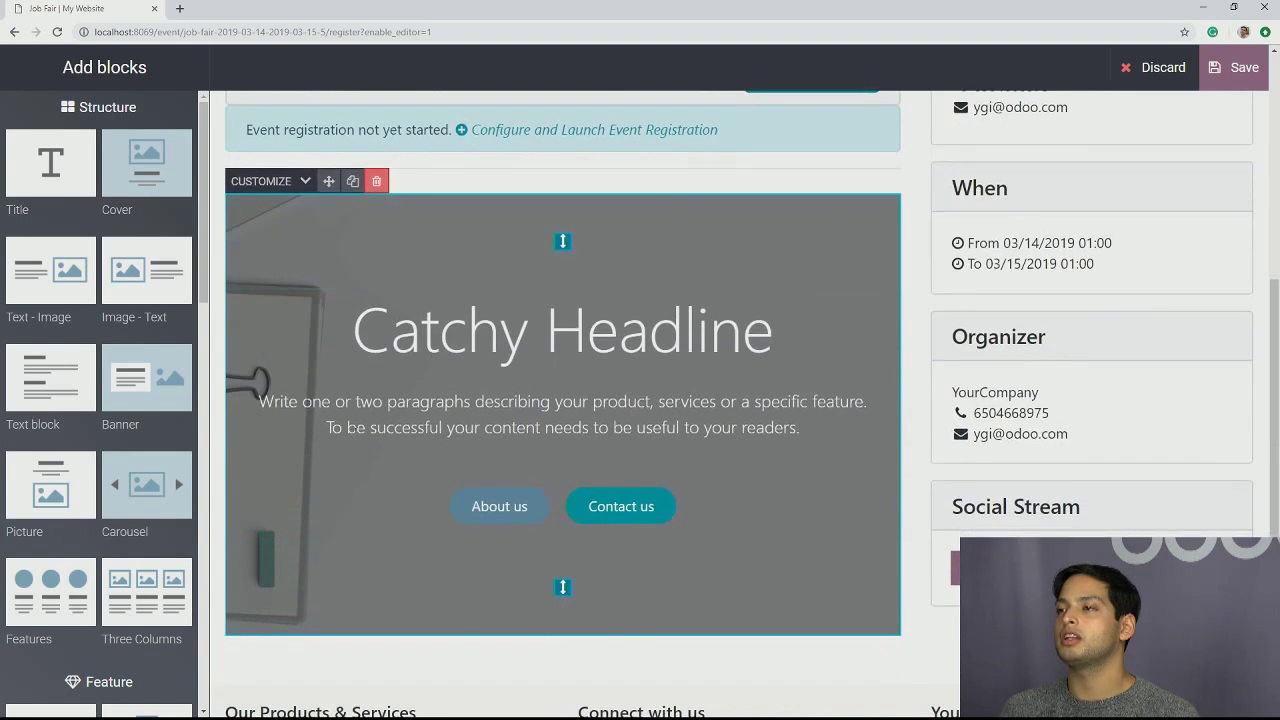
pyautogui.scroll(-2, 537, 560)
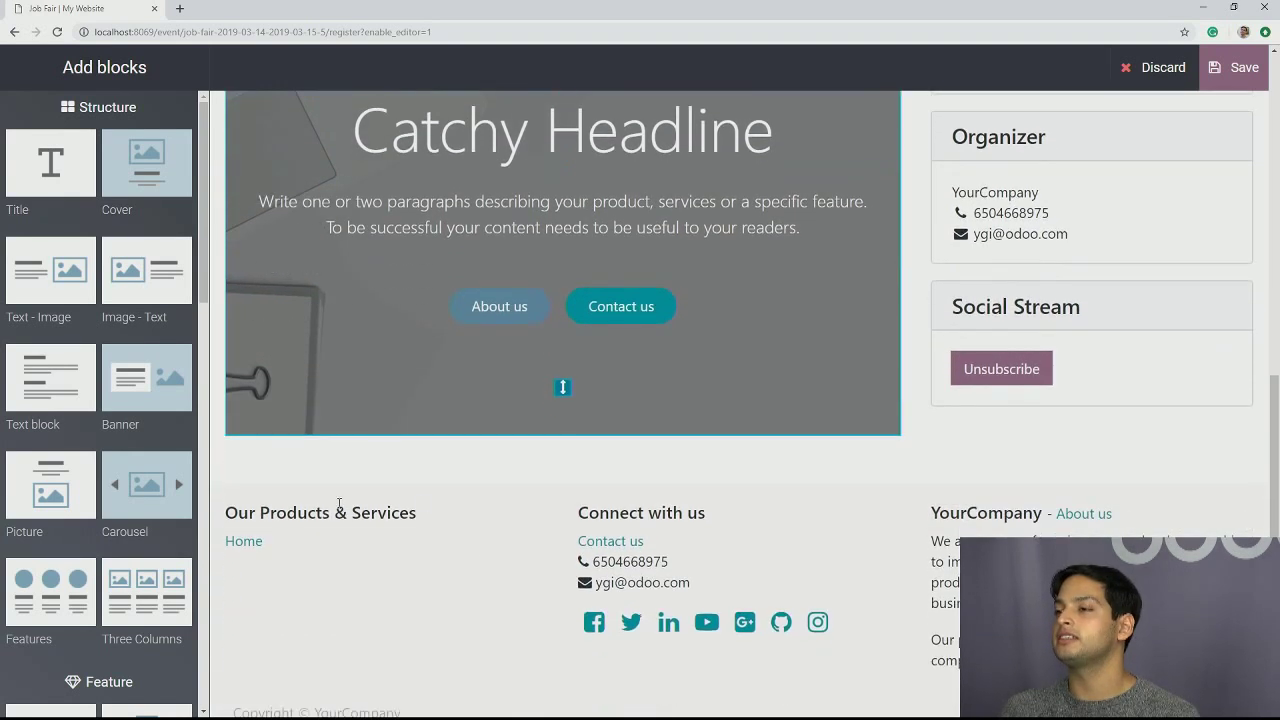
pyautogui.scroll(5, 1158, 530)
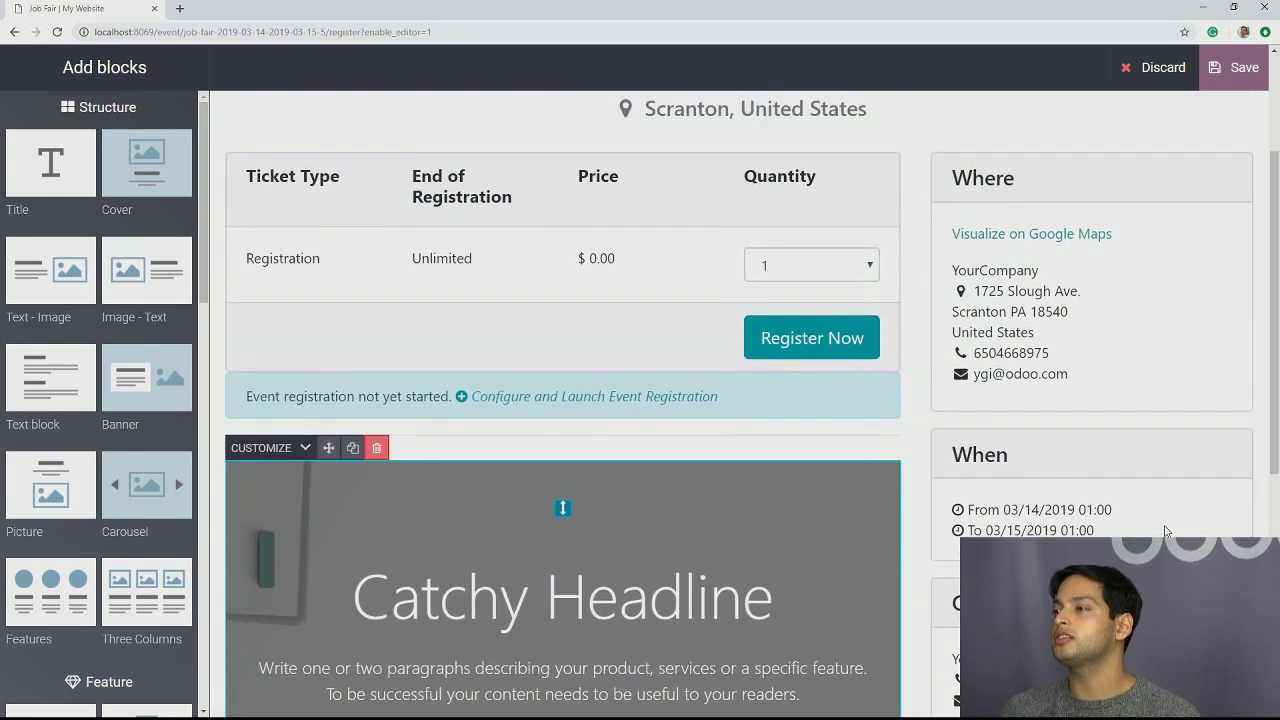
pyautogui.scroll(1, 1041, 304)
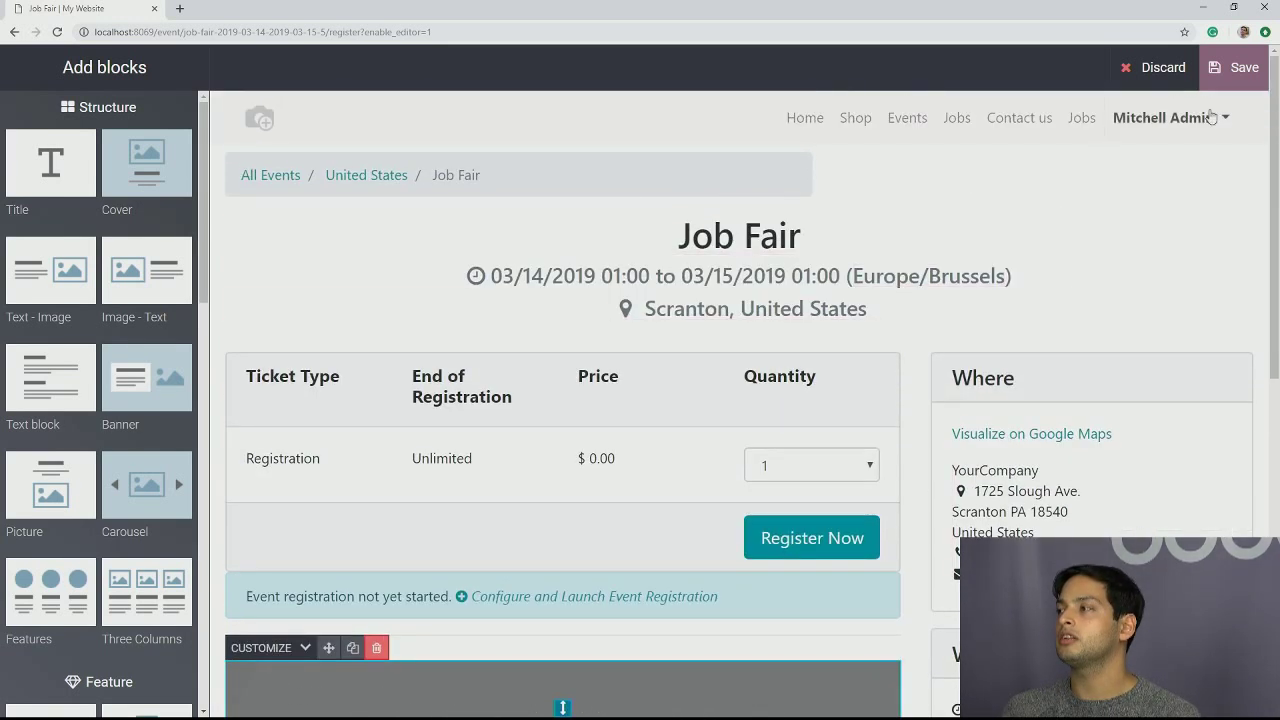
pyautogui.click(1236, 67)
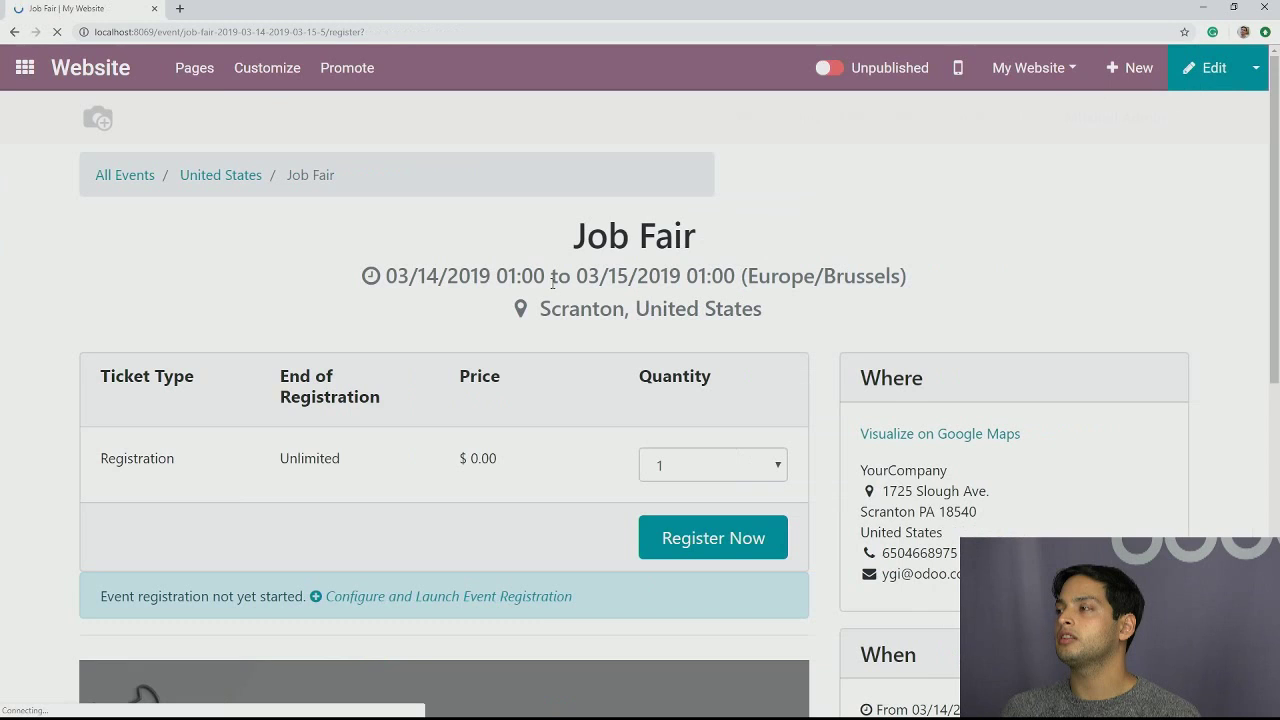
# Publish the Job Fair event, leaving it set to Published.
pyautogui.click(831, 70)
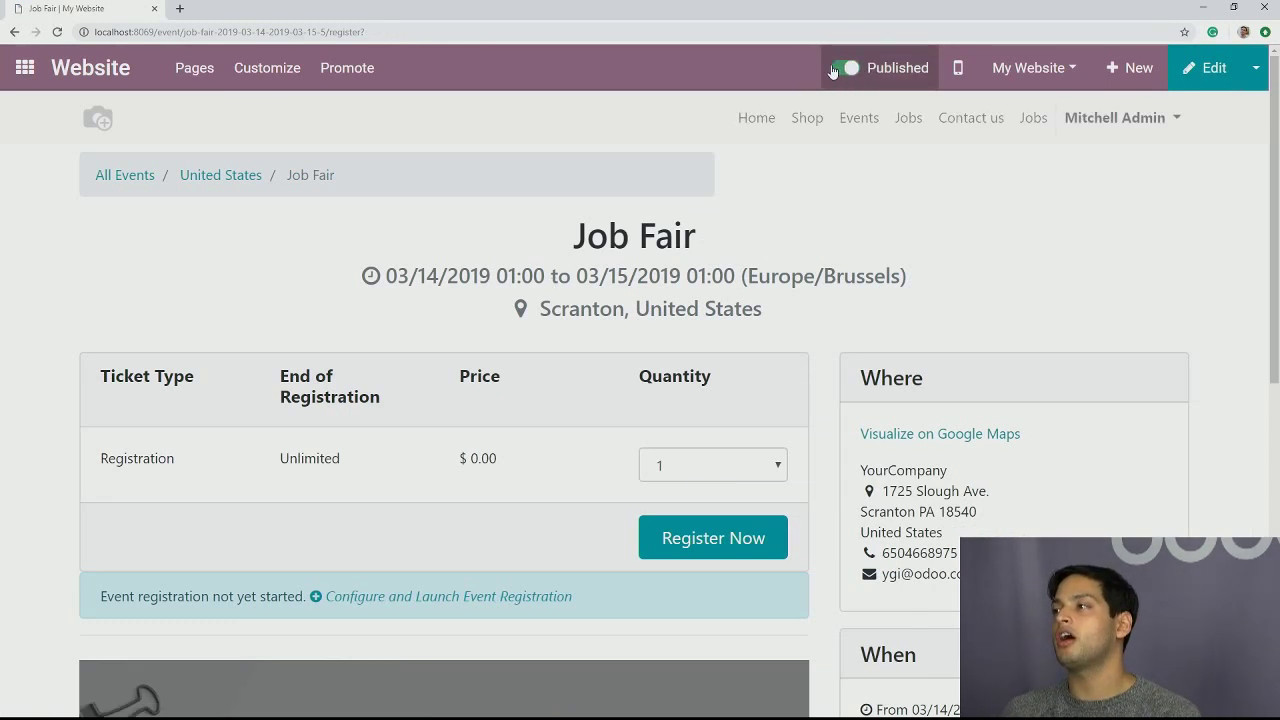
pyautogui.click(845, 70)
pyautogui.click(845, 70)
# Compare the event address on My Website and My Website 2, ending on the 404 page.
pyautogui.click(1029, 68)
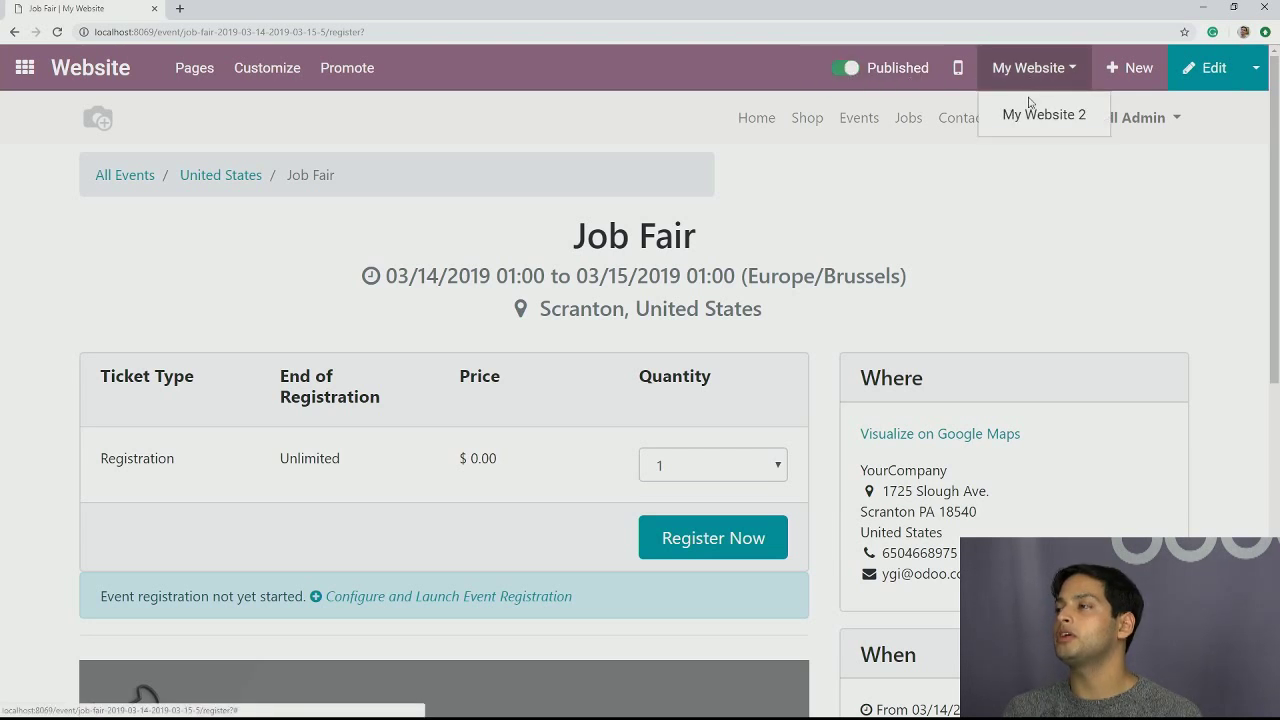
pyautogui.click(1029, 119)
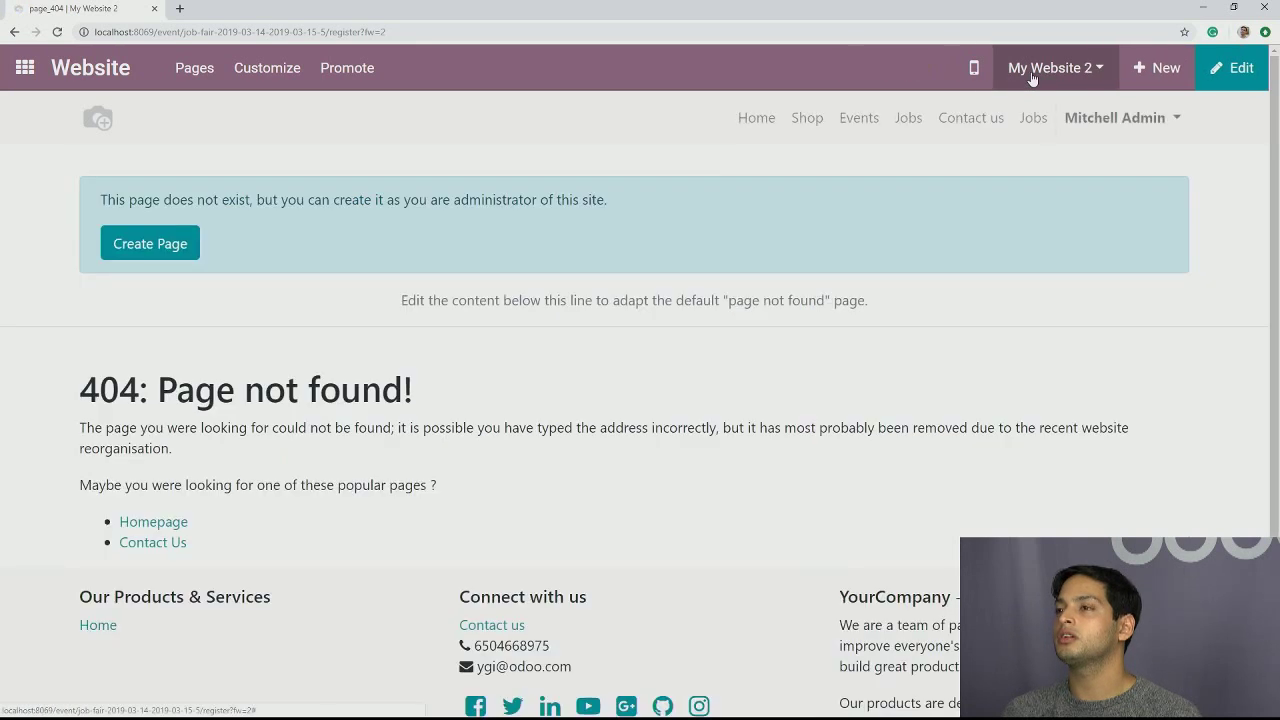
pyautogui.click(1032, 78)
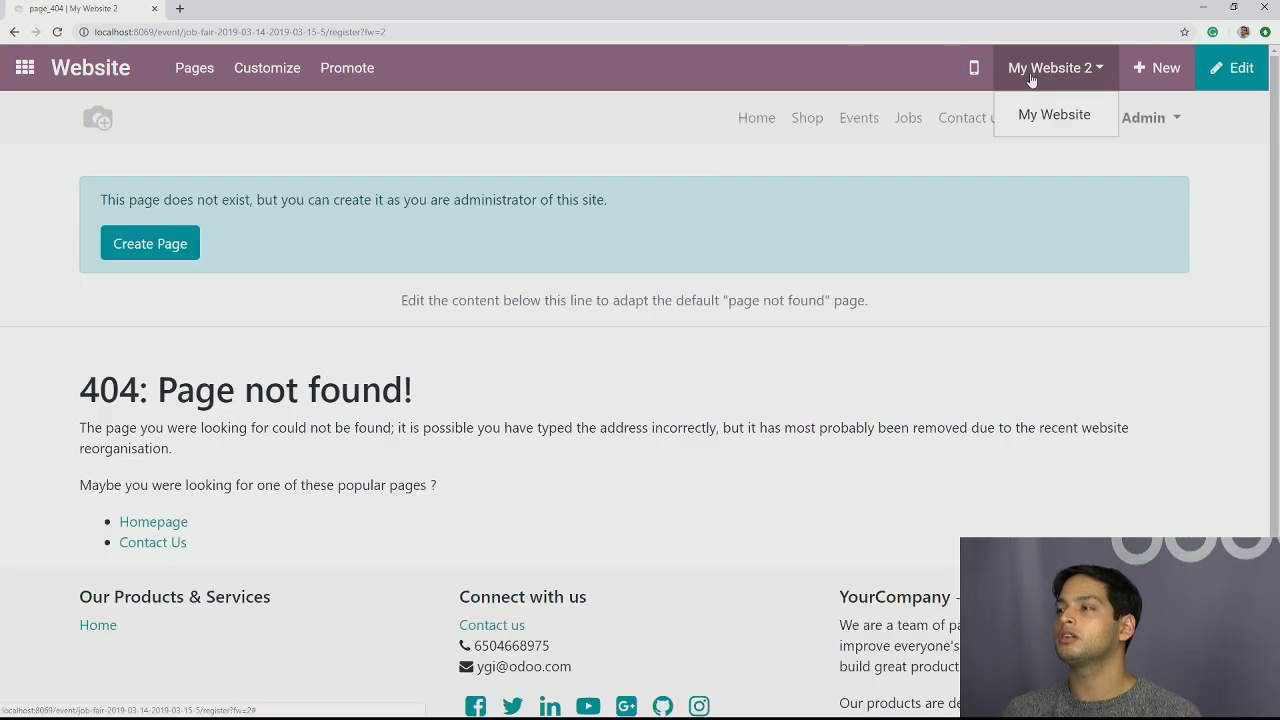
pyautogui.click(1040, 117)
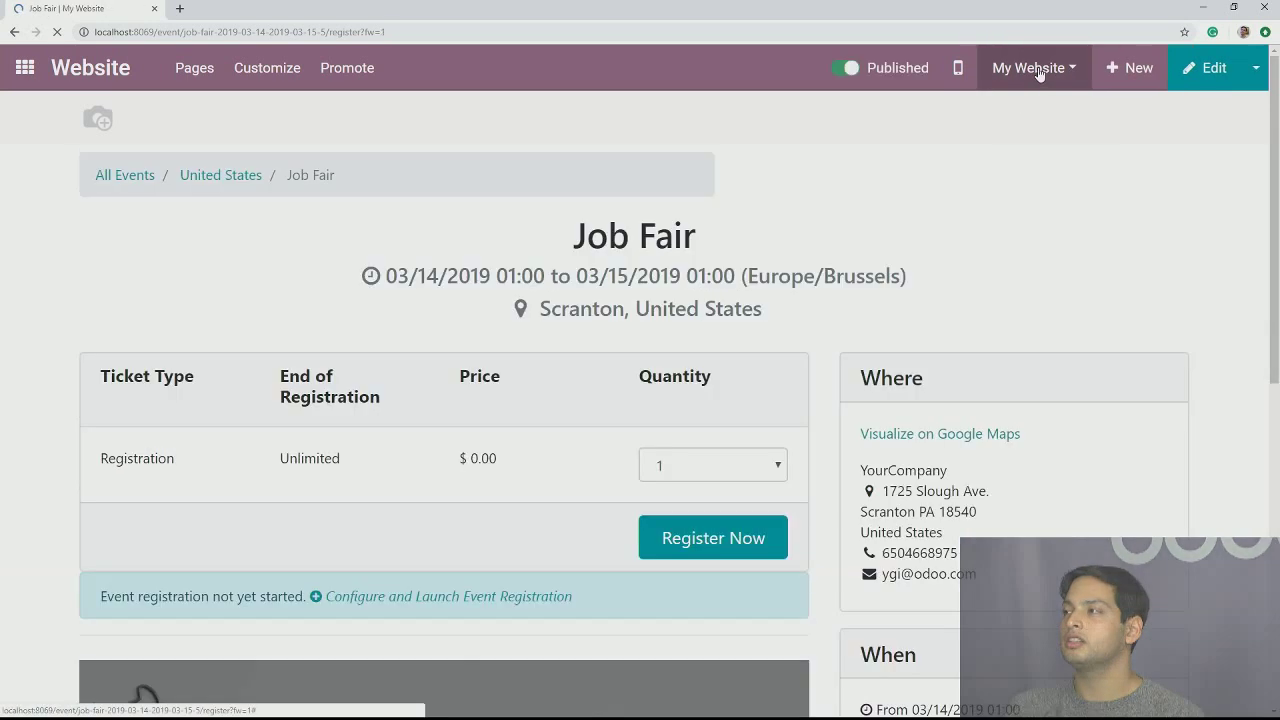
pyautogui.click(1038, 70)
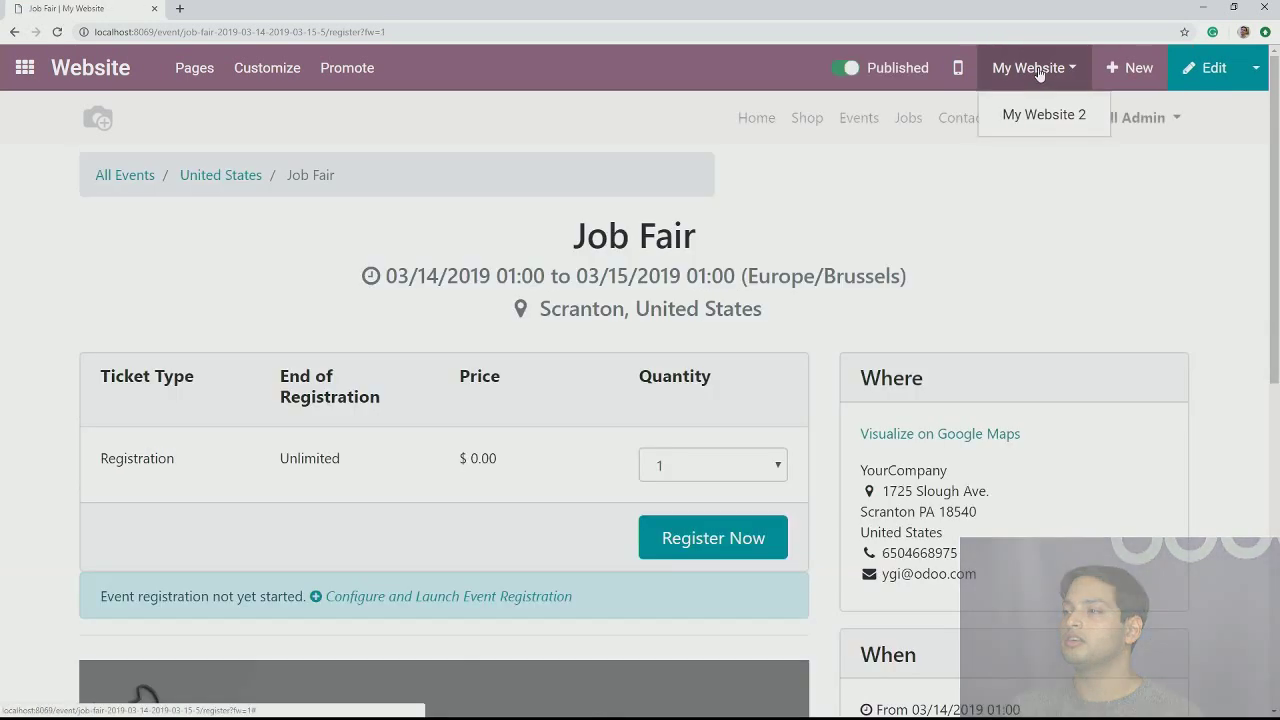
pyautogui.click(1034, 116)
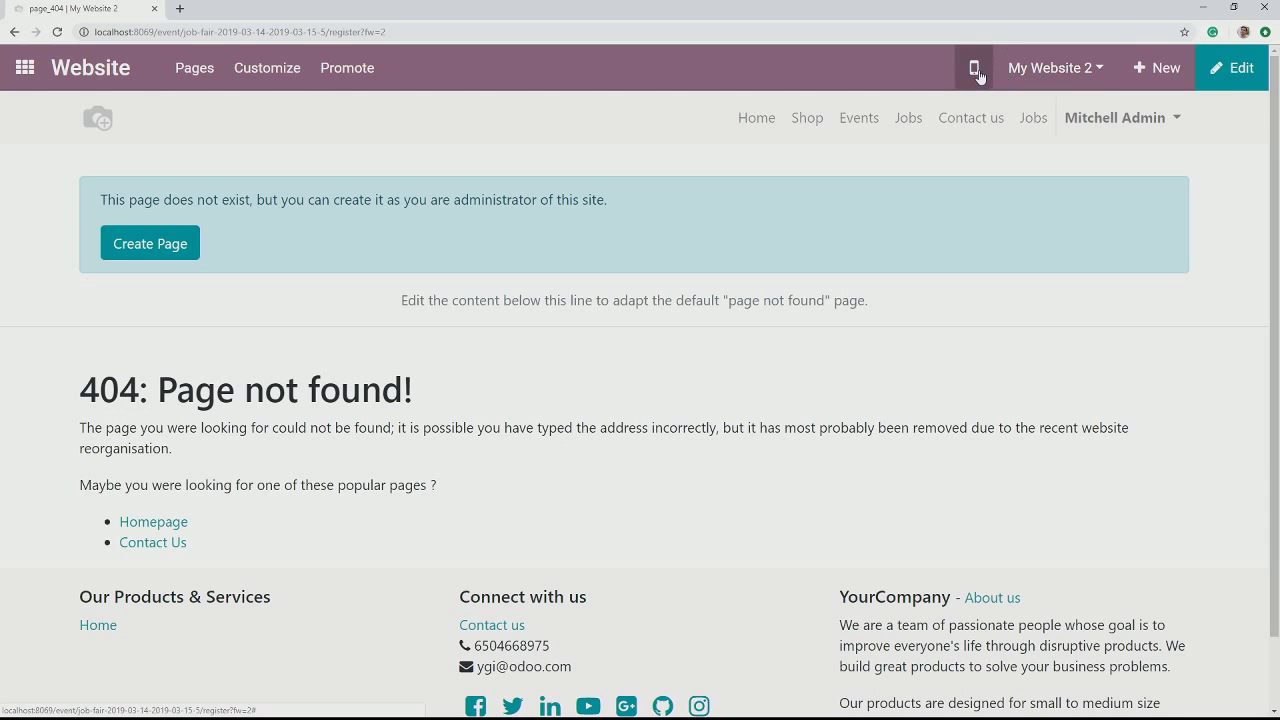
# Return to My Website and follow the Jobs menu entry to /jobs.
pyautogui.click(1033, 82)
pyautogui.click(1035, 116)
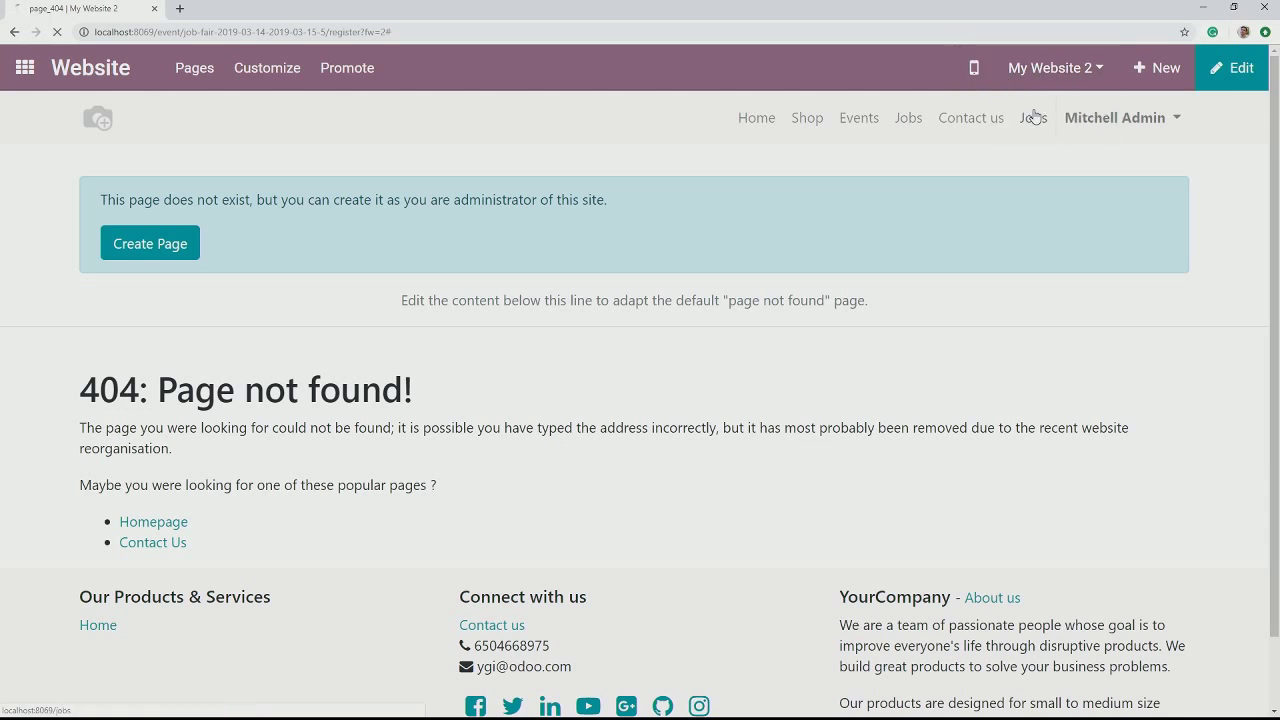
pyautogui.click(899, 68)
pyautogui.click(1036, 76)
pyautogui.click(1038, 107)
# On My Website, put the 404 Jobs page into edit mode, then discard.
pyautogui.click(1049, 80)
pyautogui.click(1040, 114)
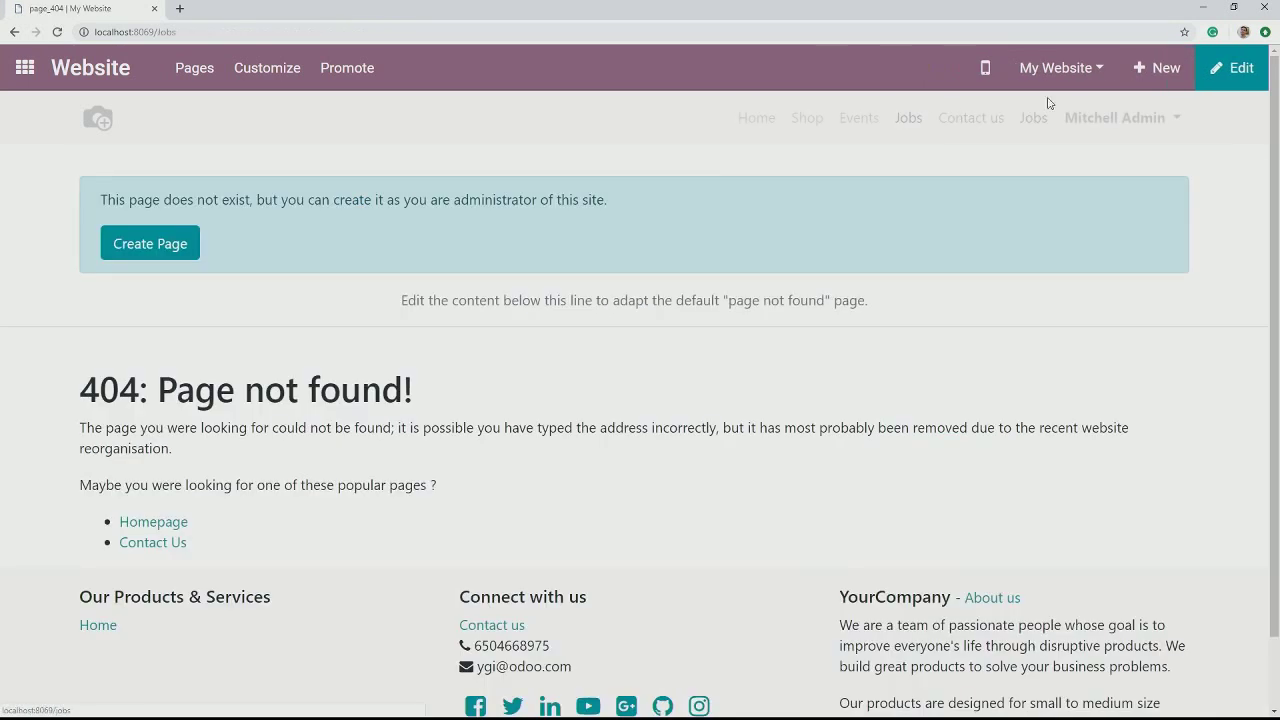
pyautogui.click(1220, 72)
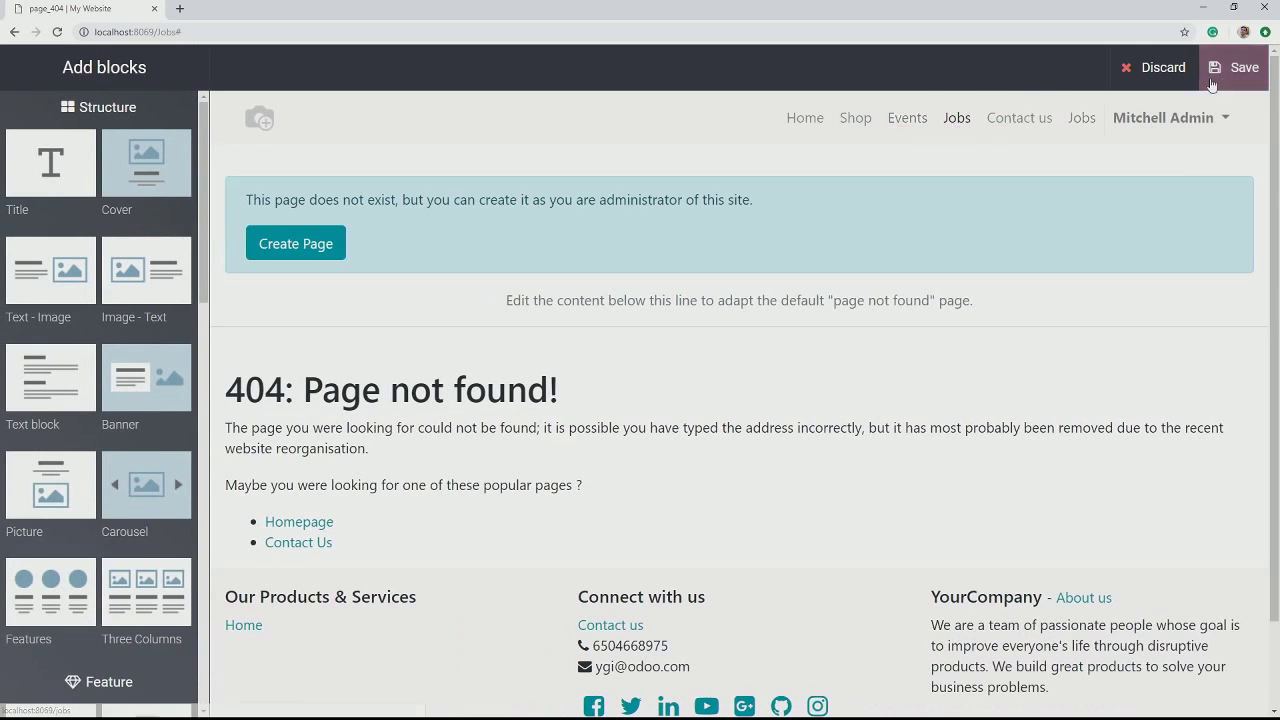
pyautogui.click(1158, 67)
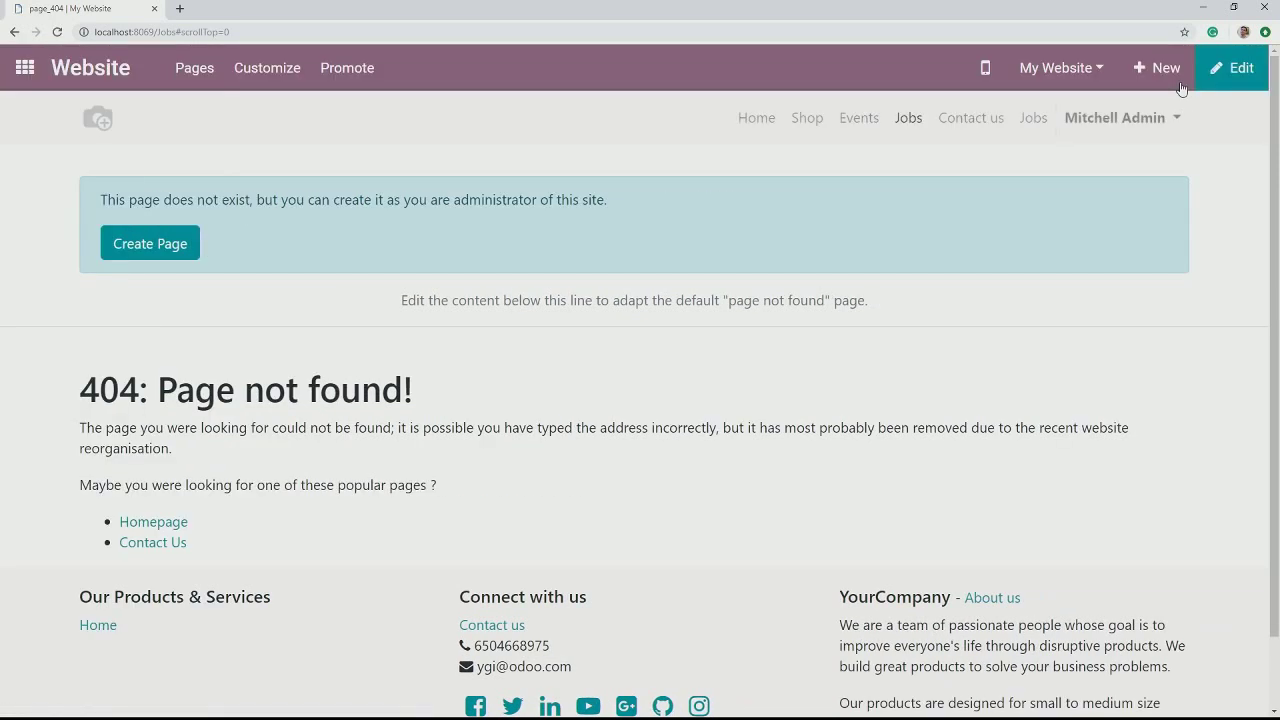